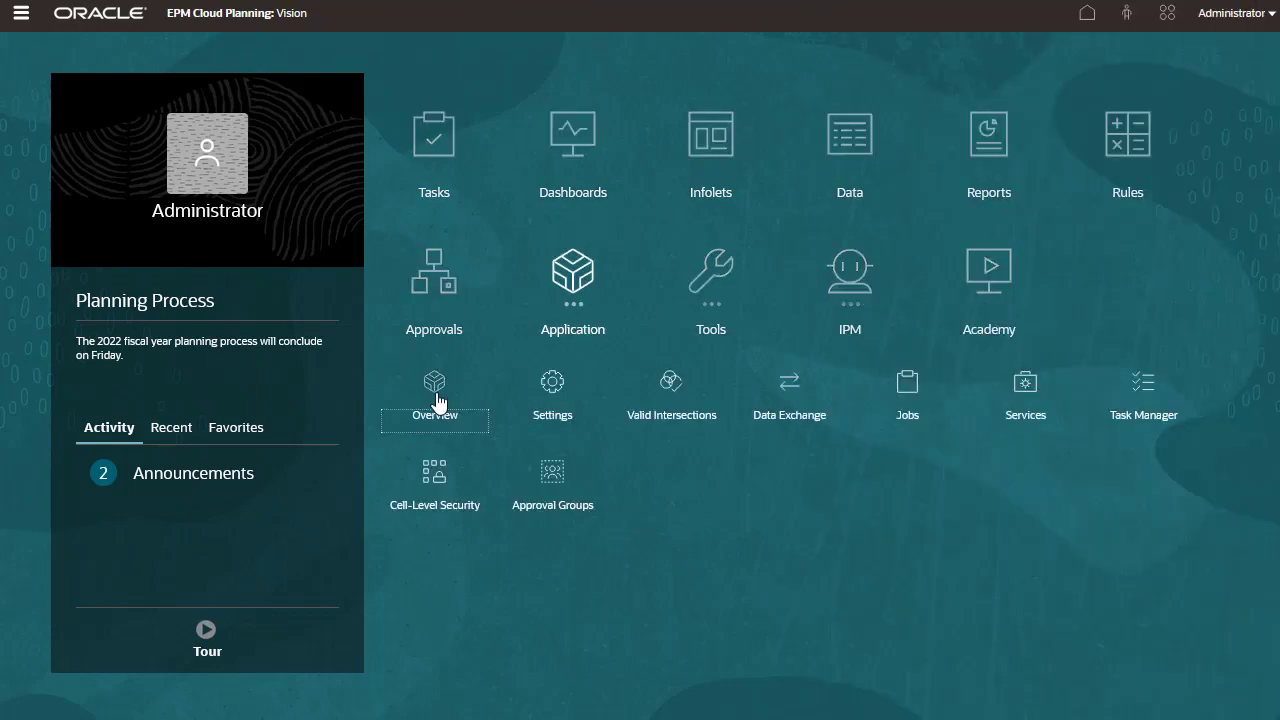
From the Overview Dimensions list, create a new local metadata import for the Vision dimensions
left_click(437, 405)
left_click(168, 221)
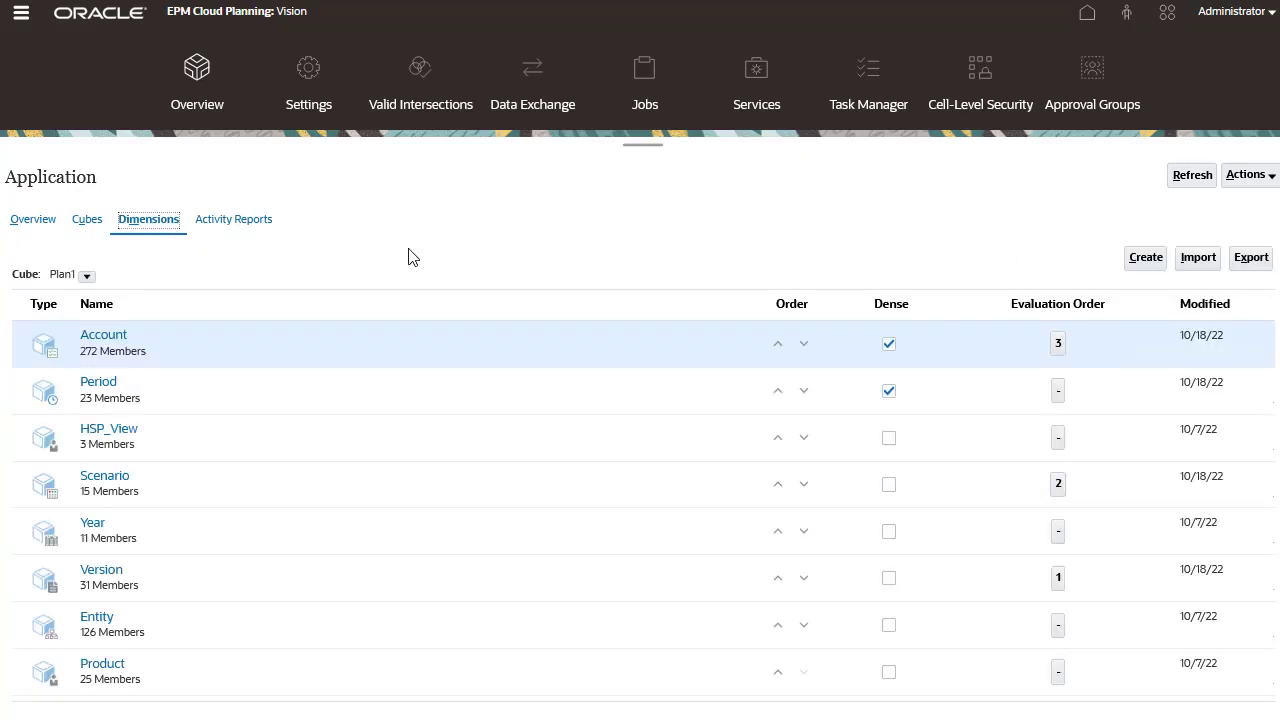
left_click(1192, 259)
left_click(960, 62)
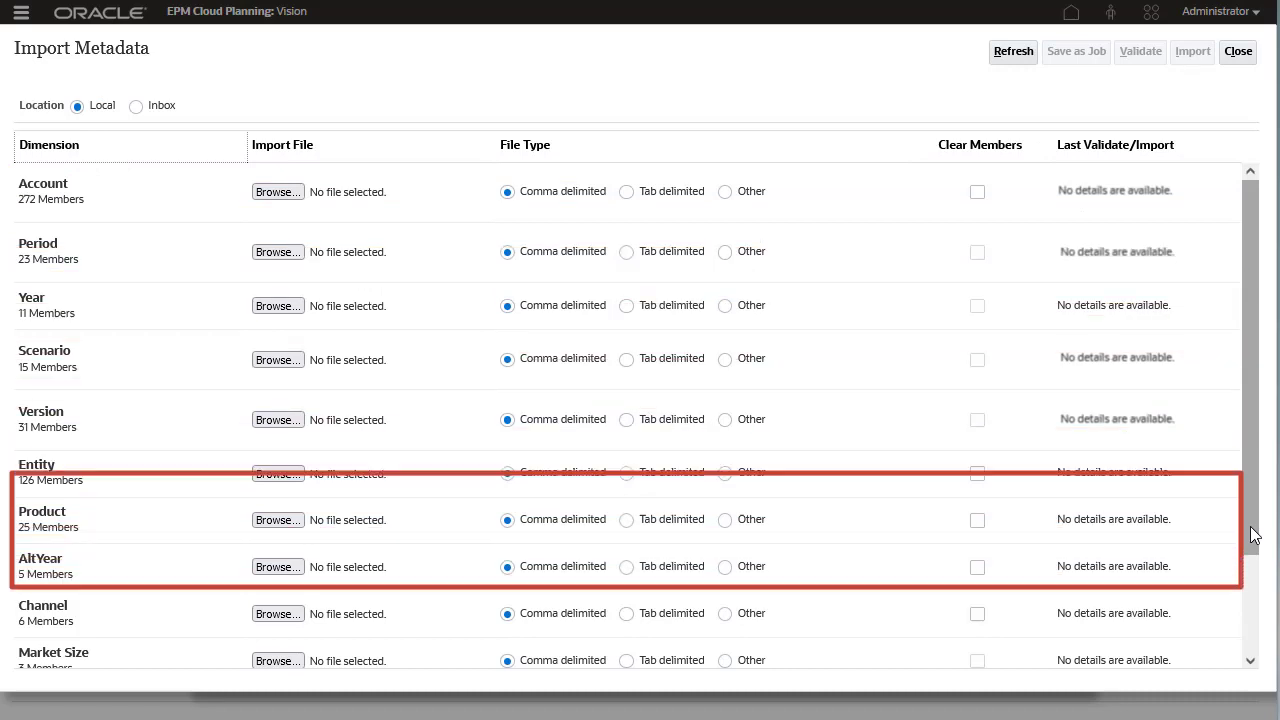
scroll(1253, 535, "down", 3)
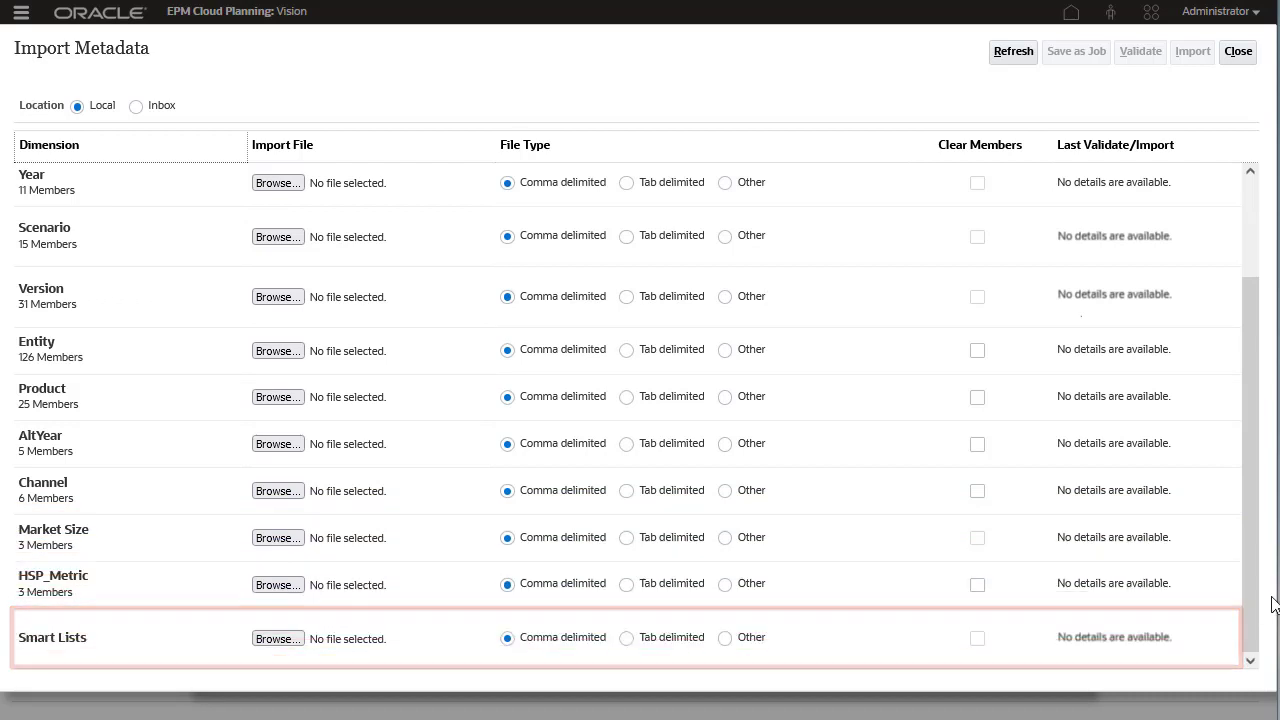
Attach ExportedMetadata_Account.csv and ExportedMetadata_Period.csv to the Account and Period rows
left_click(292, 193)
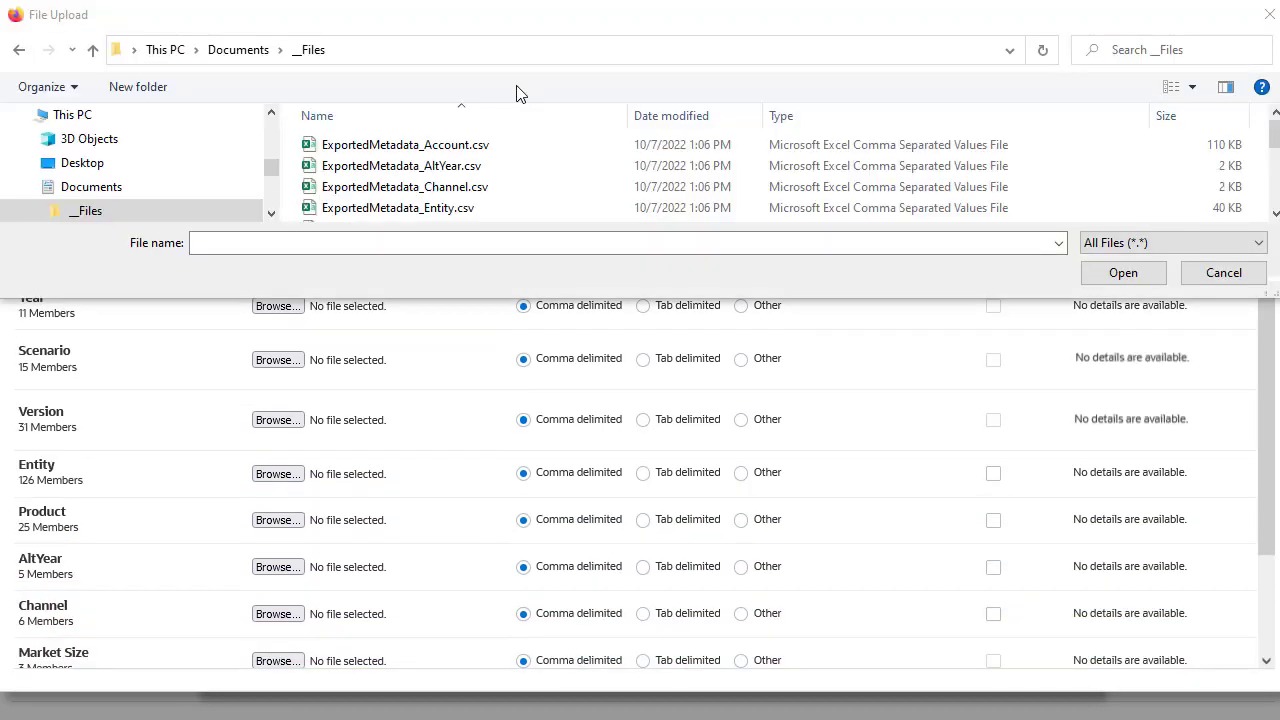
left_click(455, 147)
left_click(1103, 275)
left_click(278, 252)
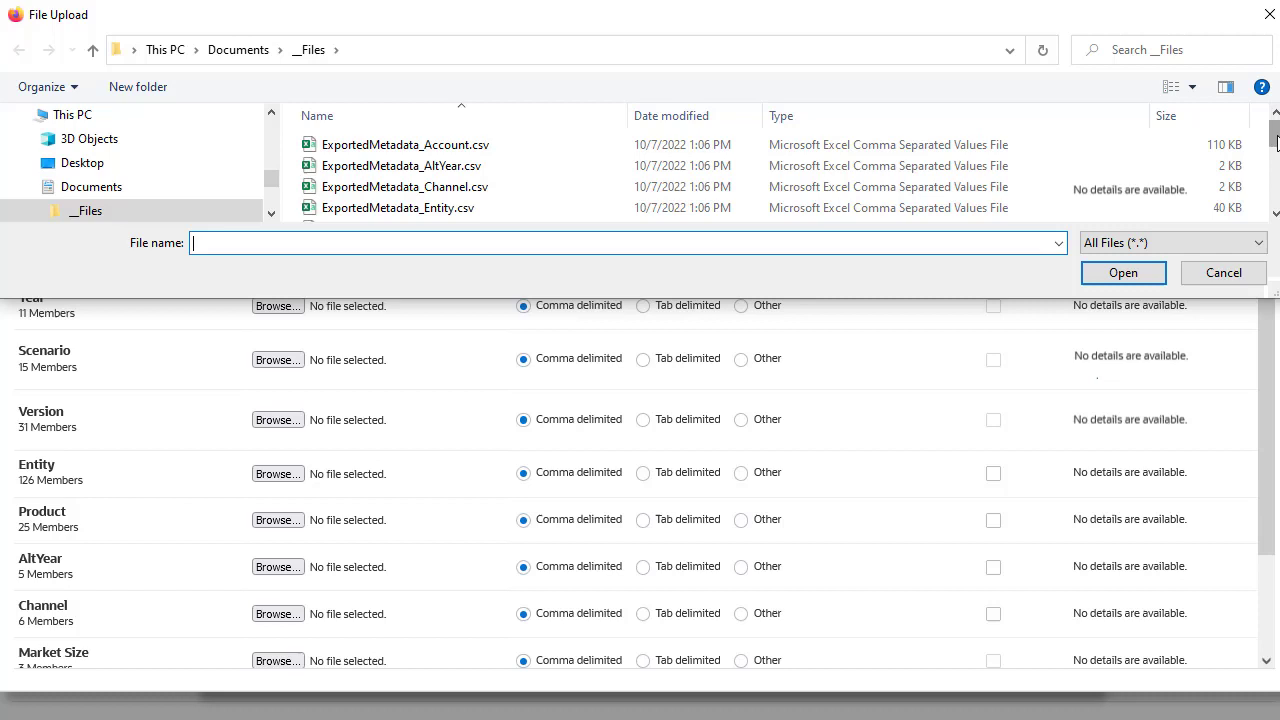
scroll(1275, 170, "down", 3)
left_click(425, 163)
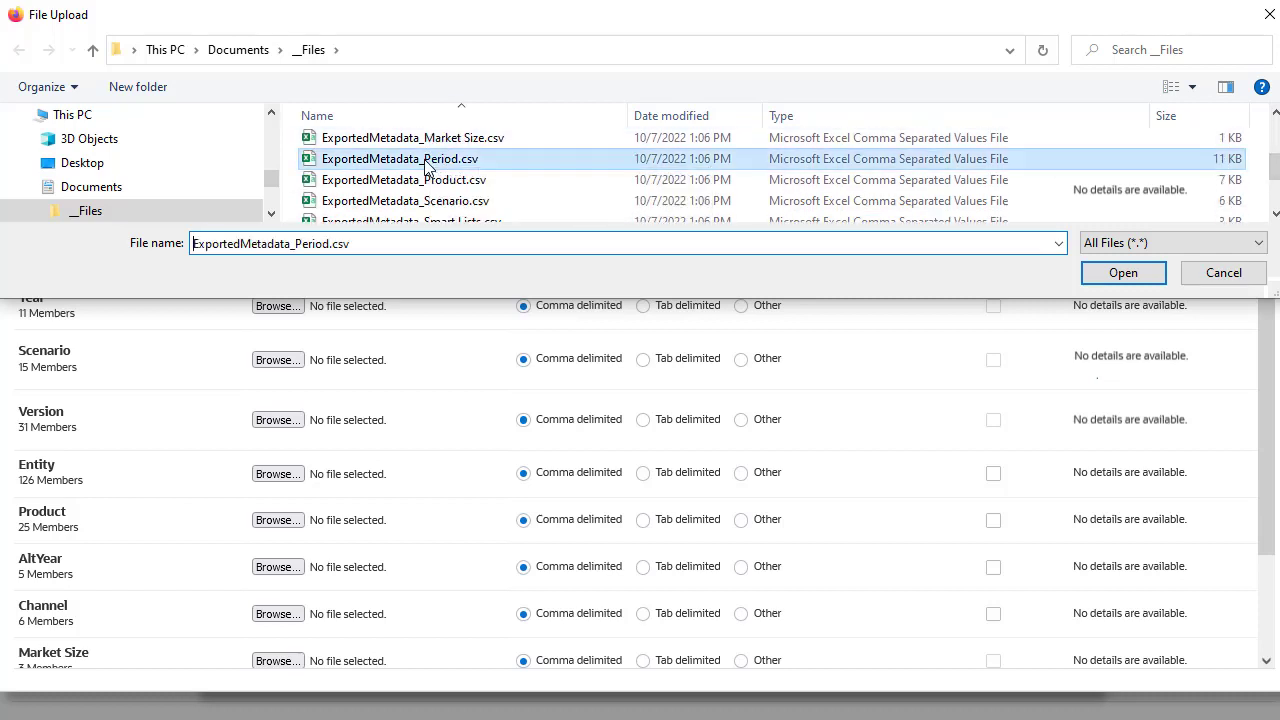
left_click(1111, 277)
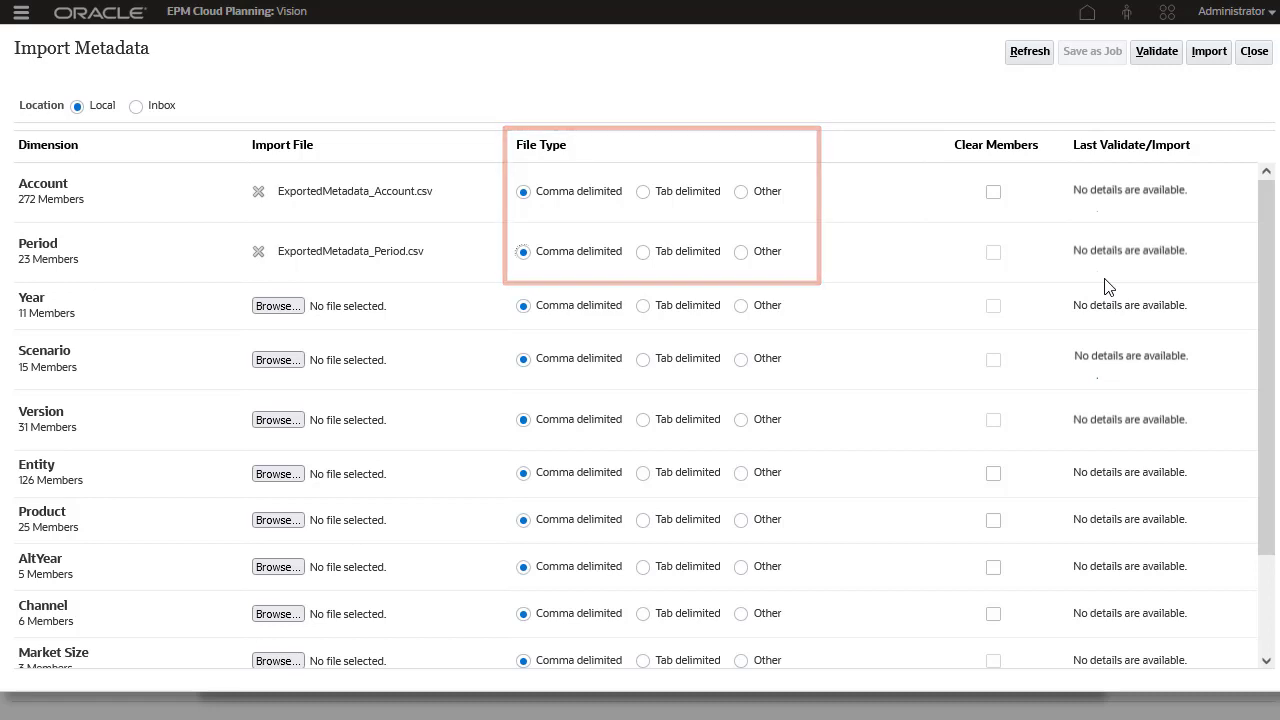
Validate the two files and check in Jobs that Validate Metadata completed
left_click(1158, 58)
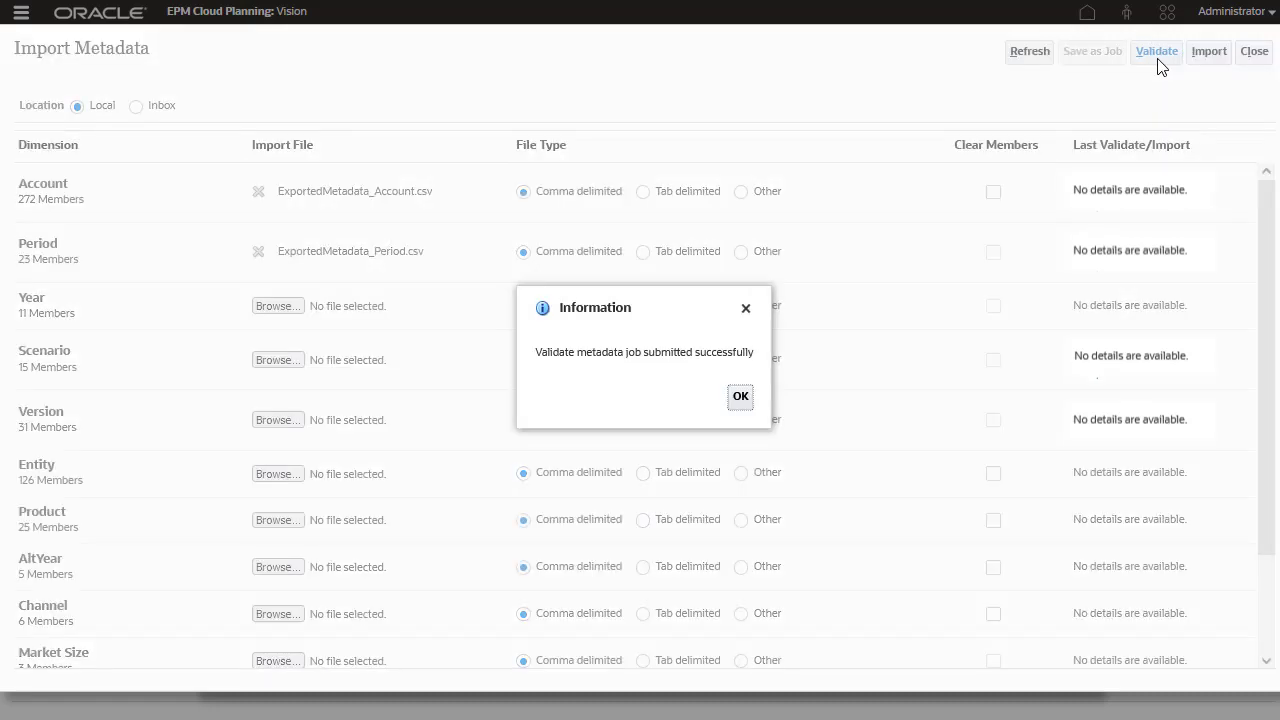
left_click(739, 400)
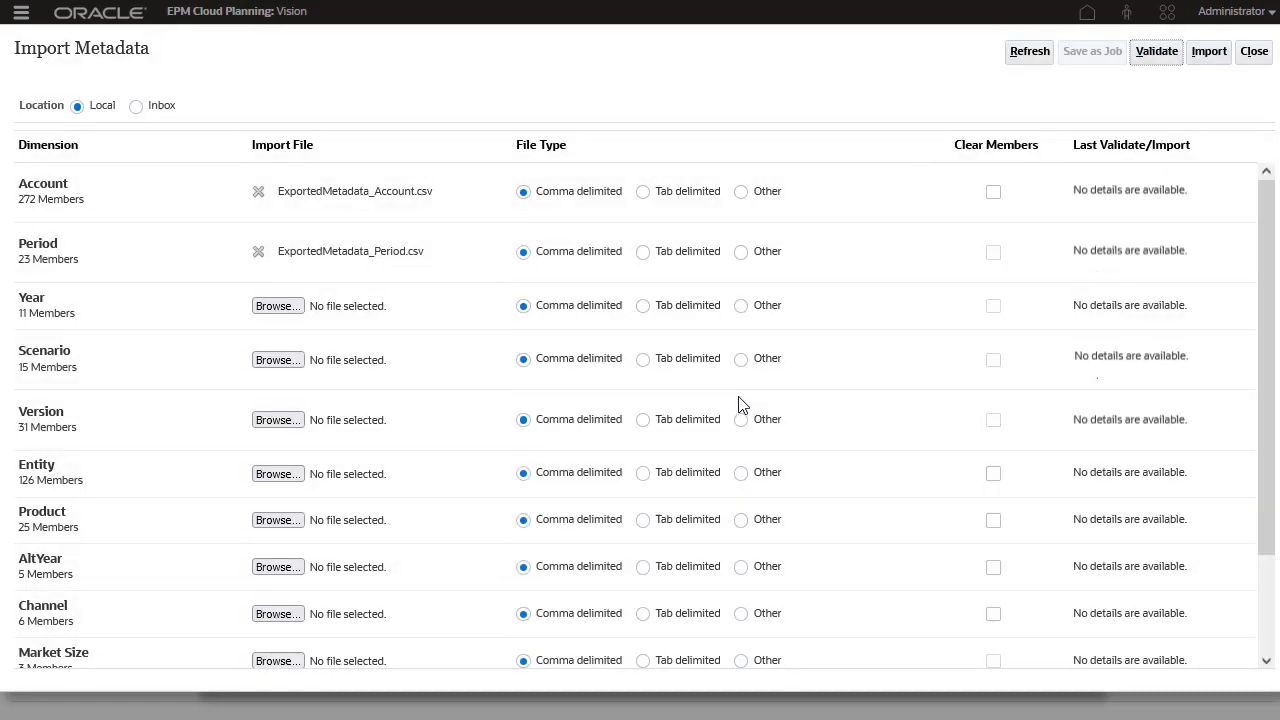
left_click(1252, 58)
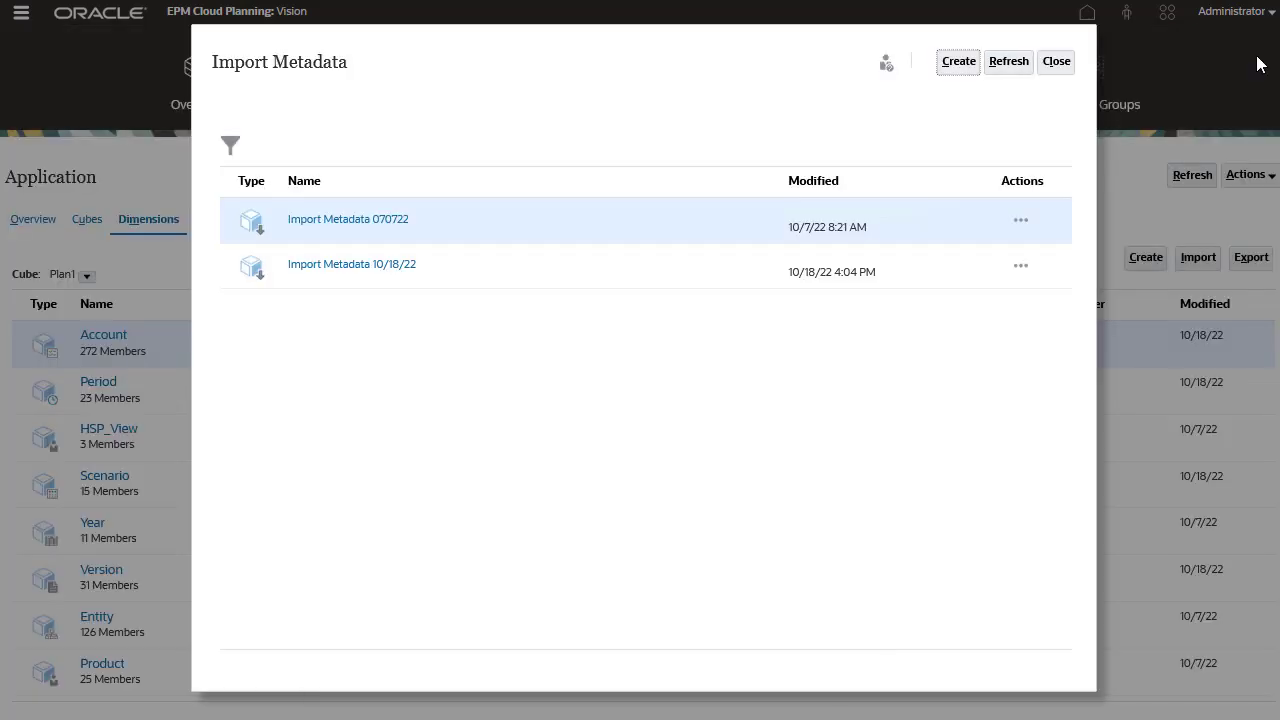
left_click(1058, 60)
left_click(645, 88)
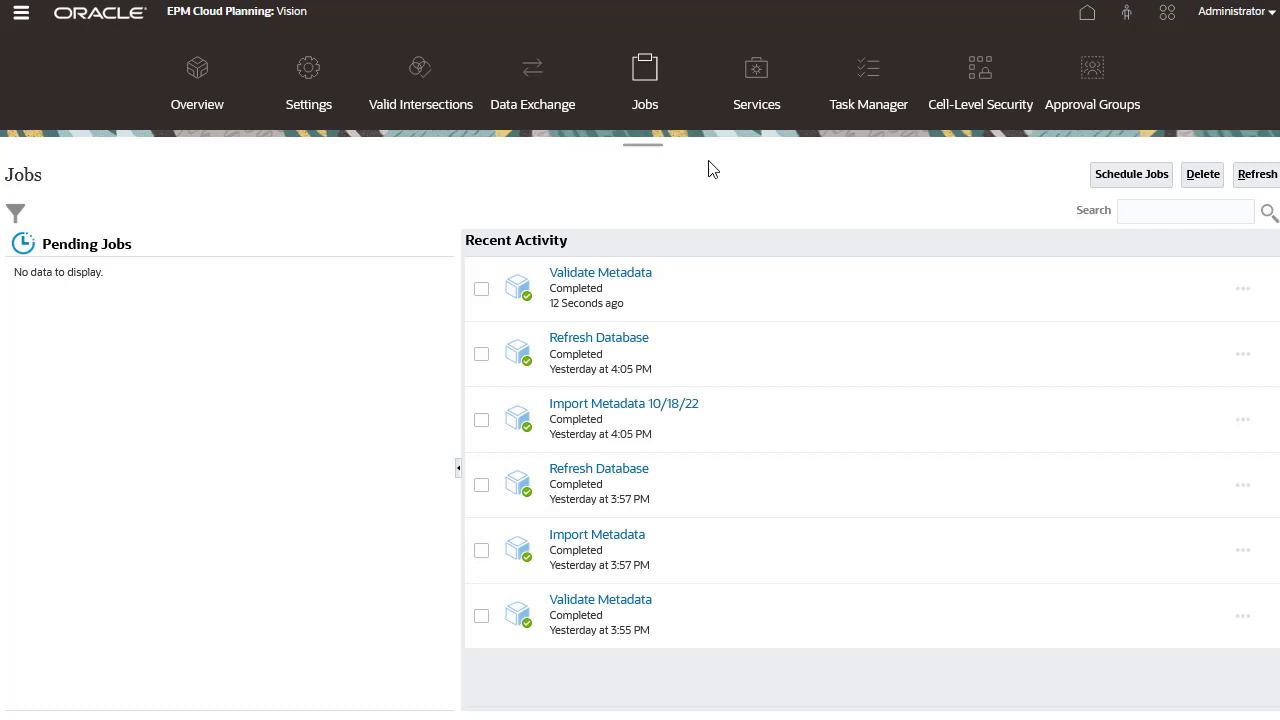
Start a new local metadata import from the Overview Dimensions list
left_click(200, 97)
left_click(162, 224)
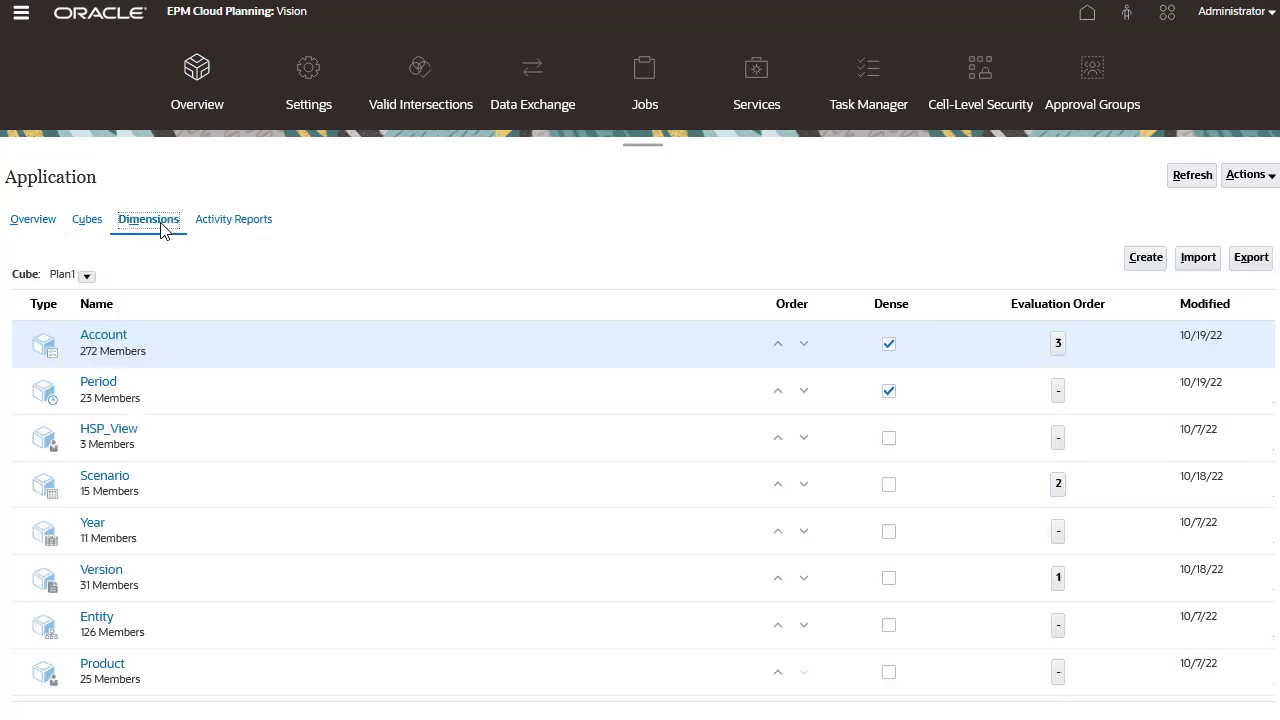
left_click(1198, 260)
left_click(955, 63)
Attach the Account and Period metadata CSV files to their rows again
left_click(277, 193)
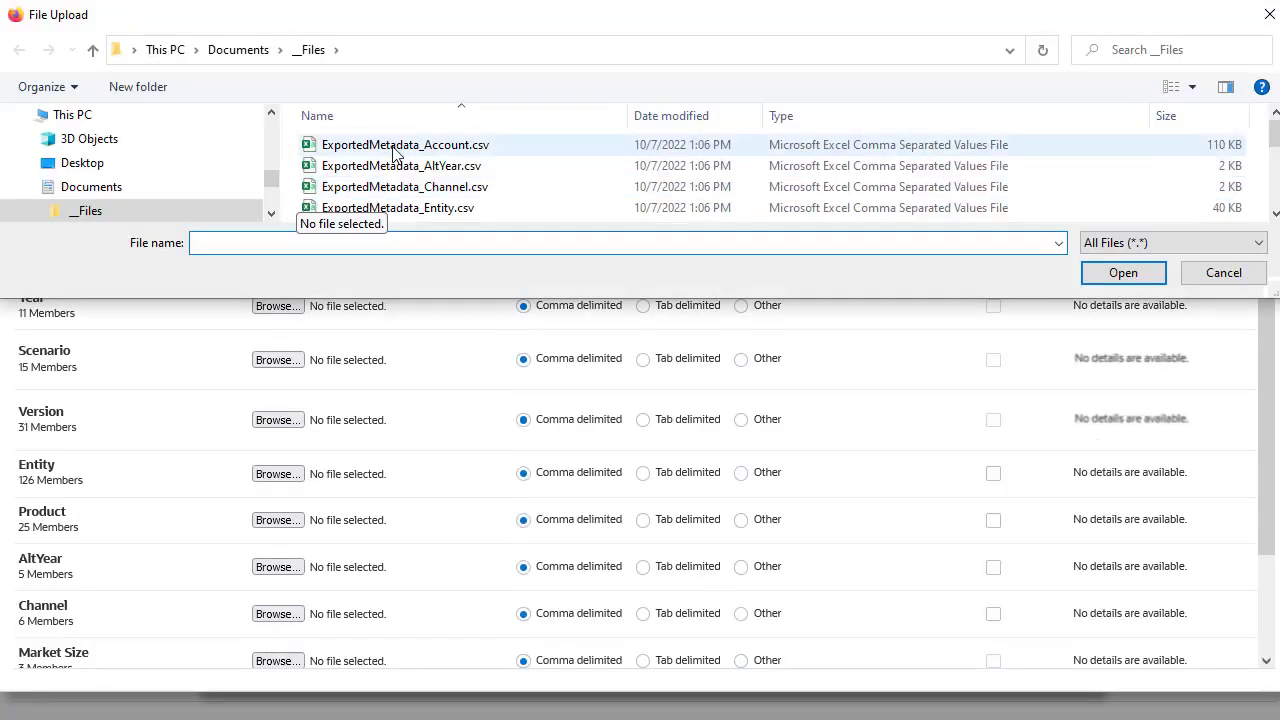
left_click(405, 145)
left_click(1107, 284)
left_click(277, 251)
scroll(500, 209, "down", 1)
left_click(466, 211)
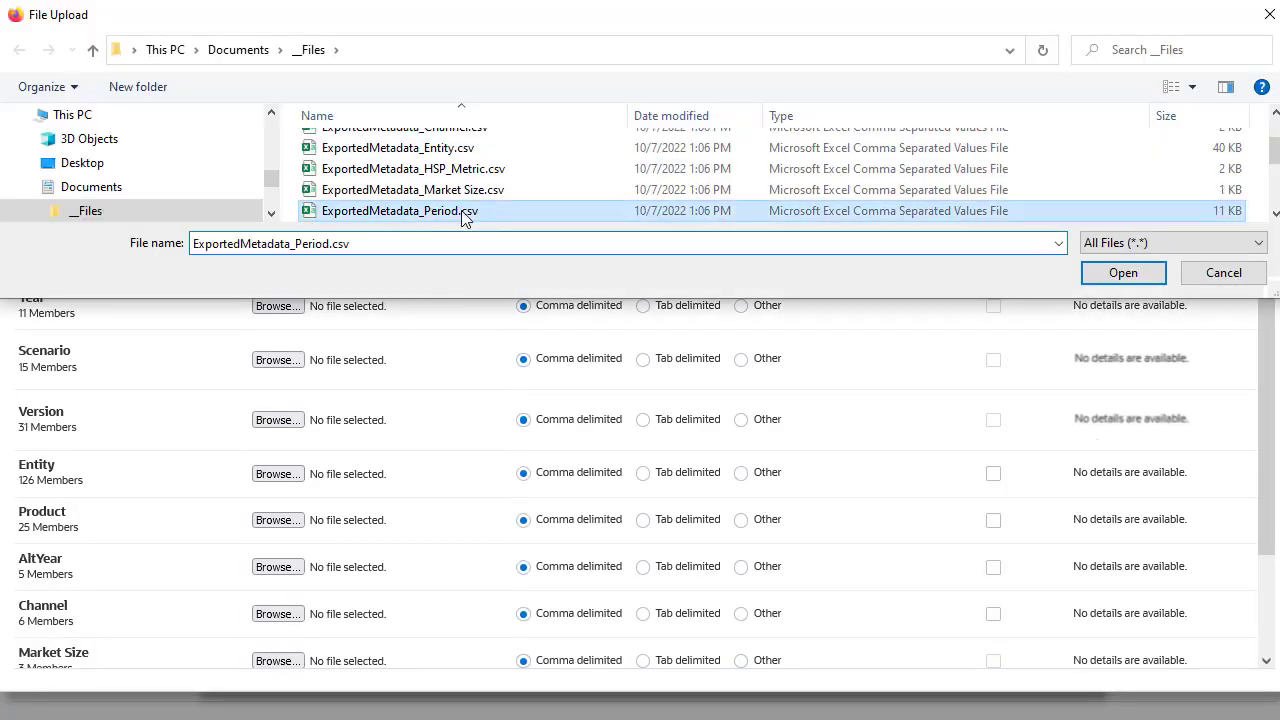
left_click(1120, 274)
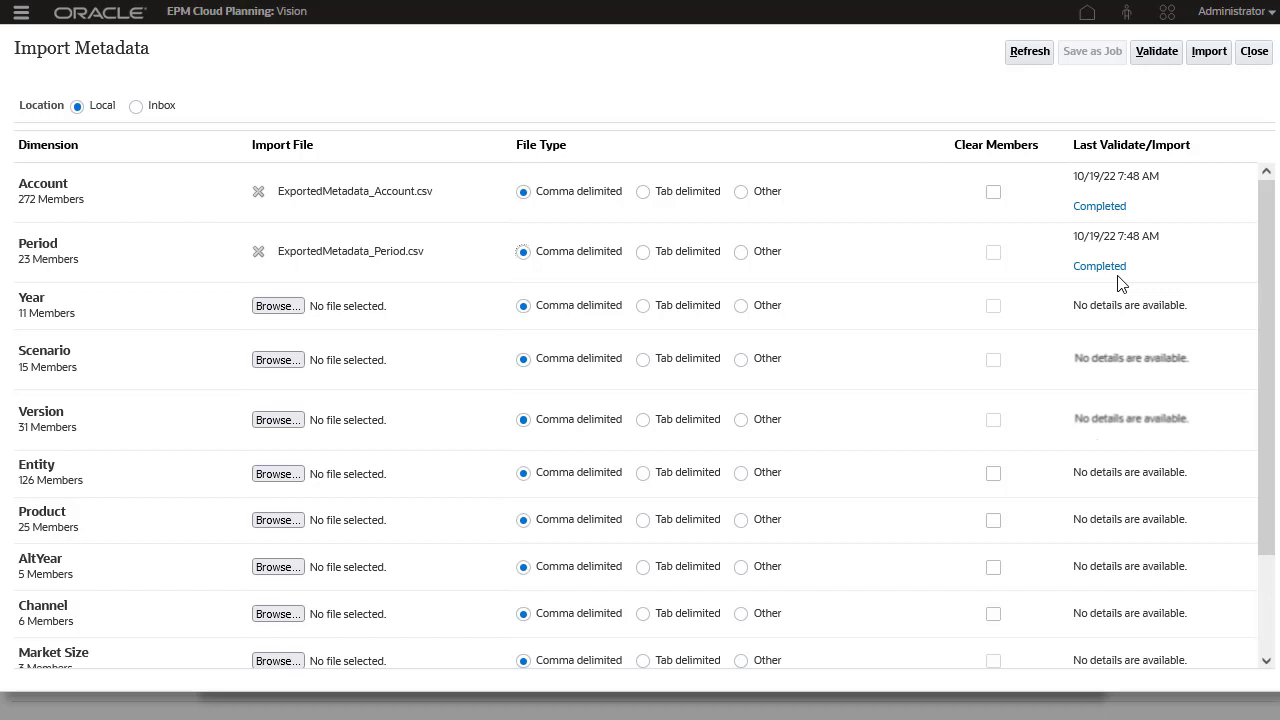
Import the Account and Period metadata with Refresh Database if import is successful
left_click(1211, 54)
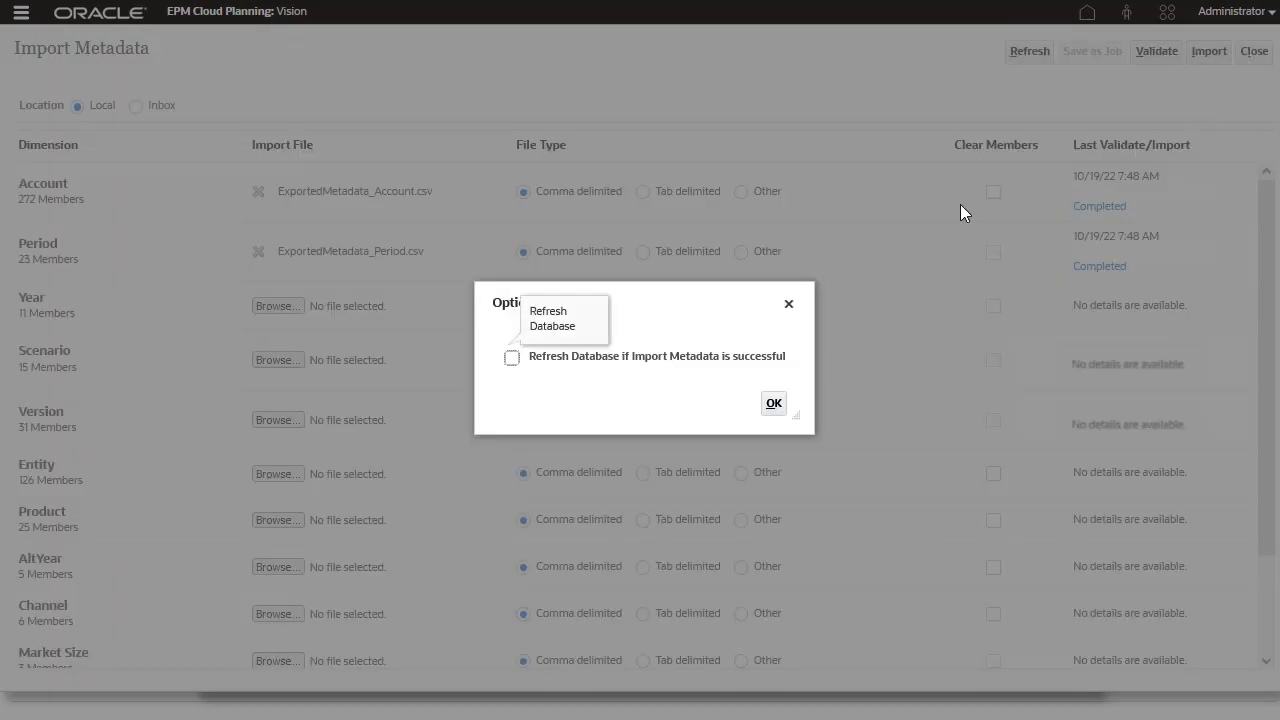
left_click(512, 358)
left_click(774, 403)
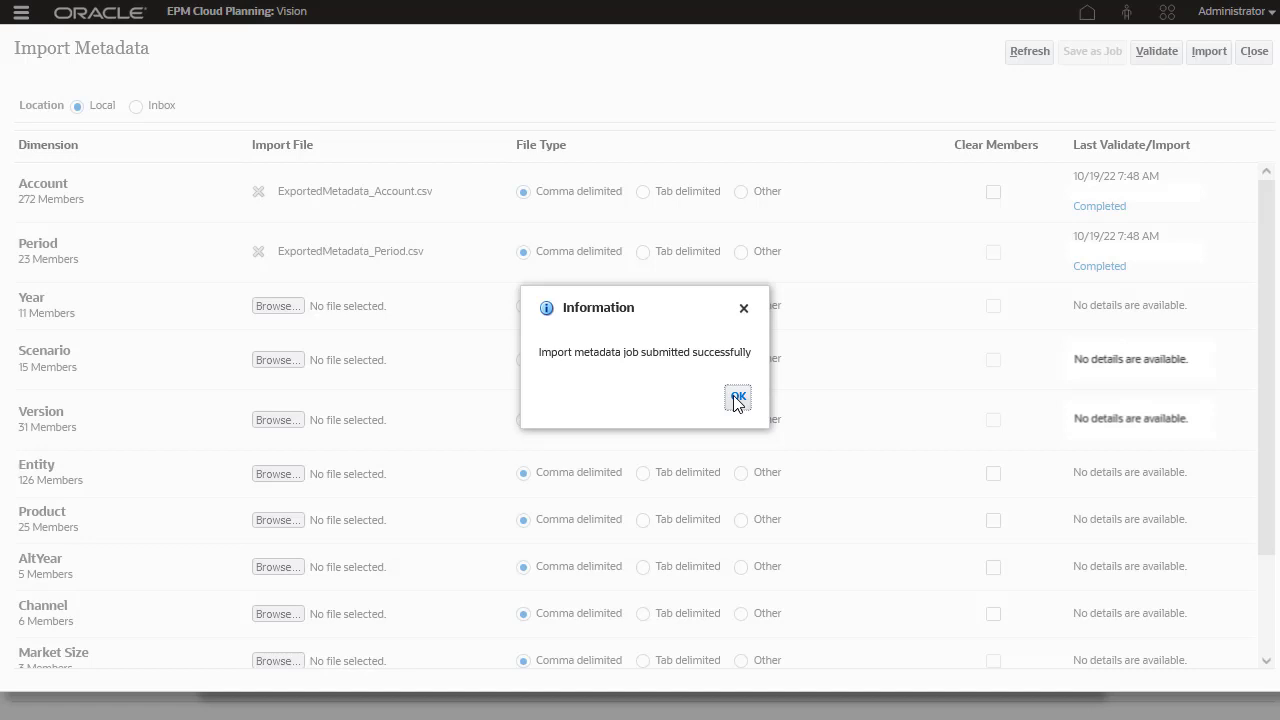
left_click(737, 398)
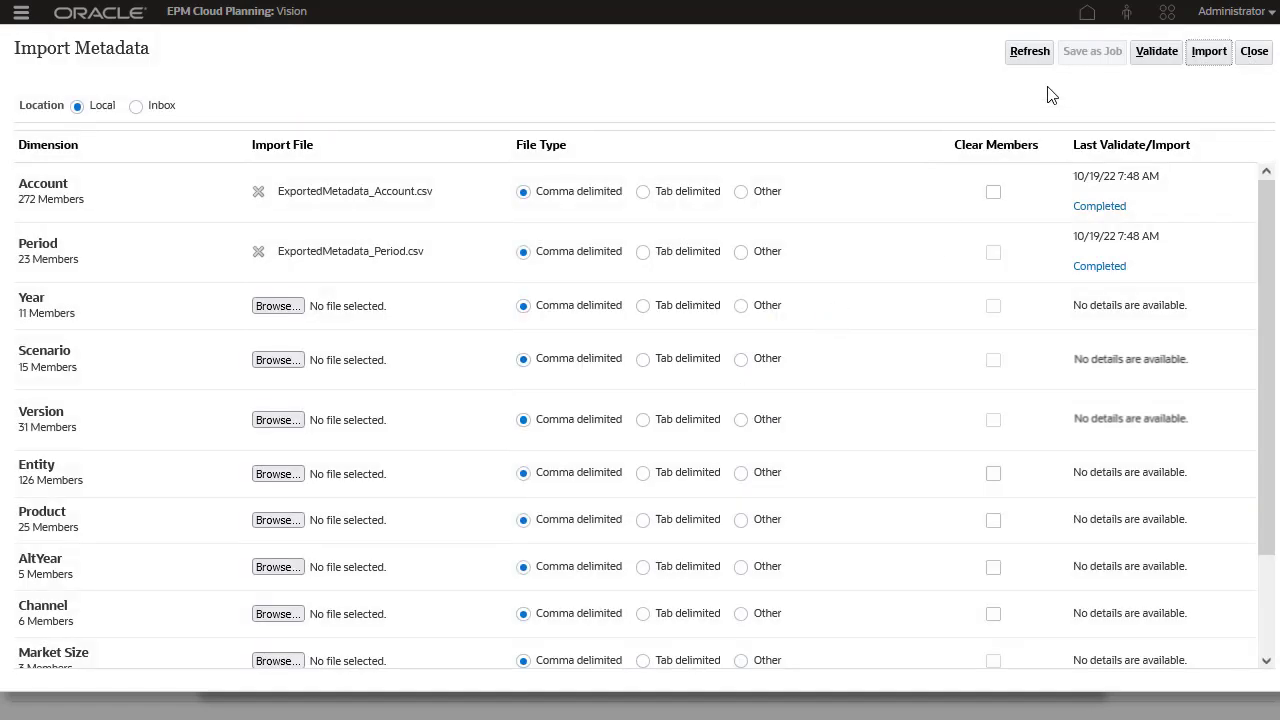
Refresh the import status until Completed, then close back to the Dimensions list
left_click(1035, 56)
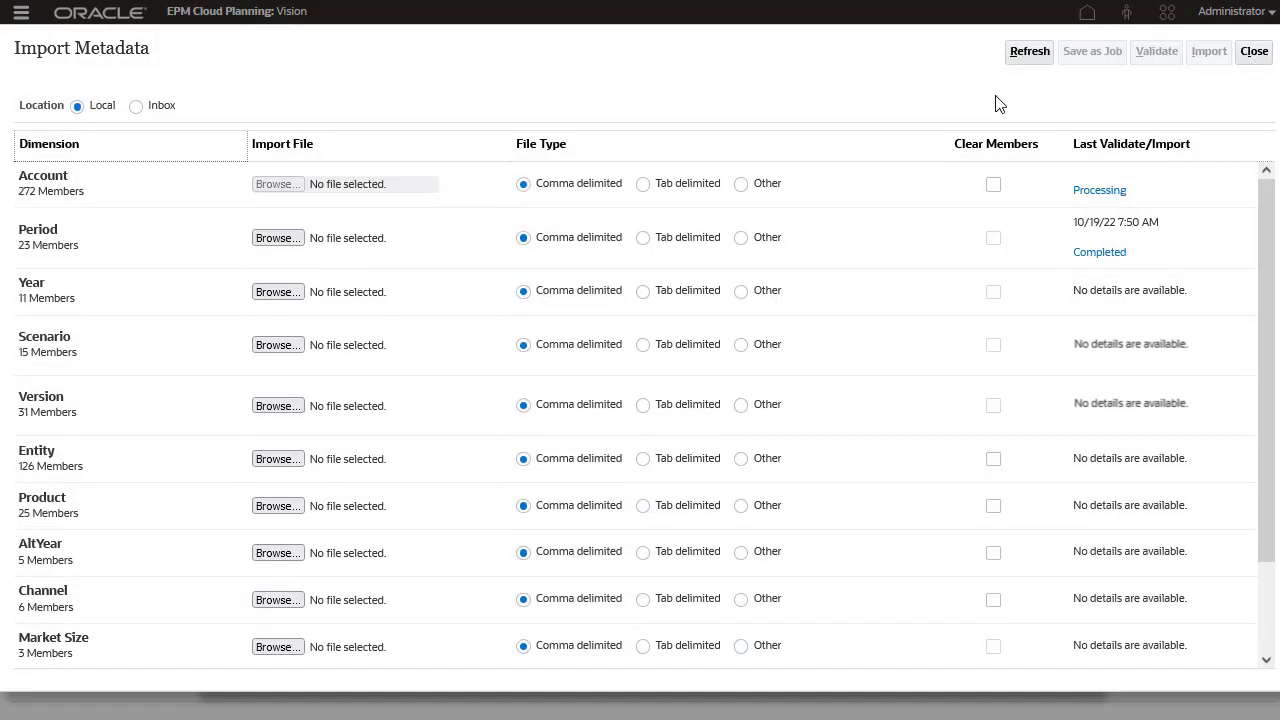
left_click(1021, 57)
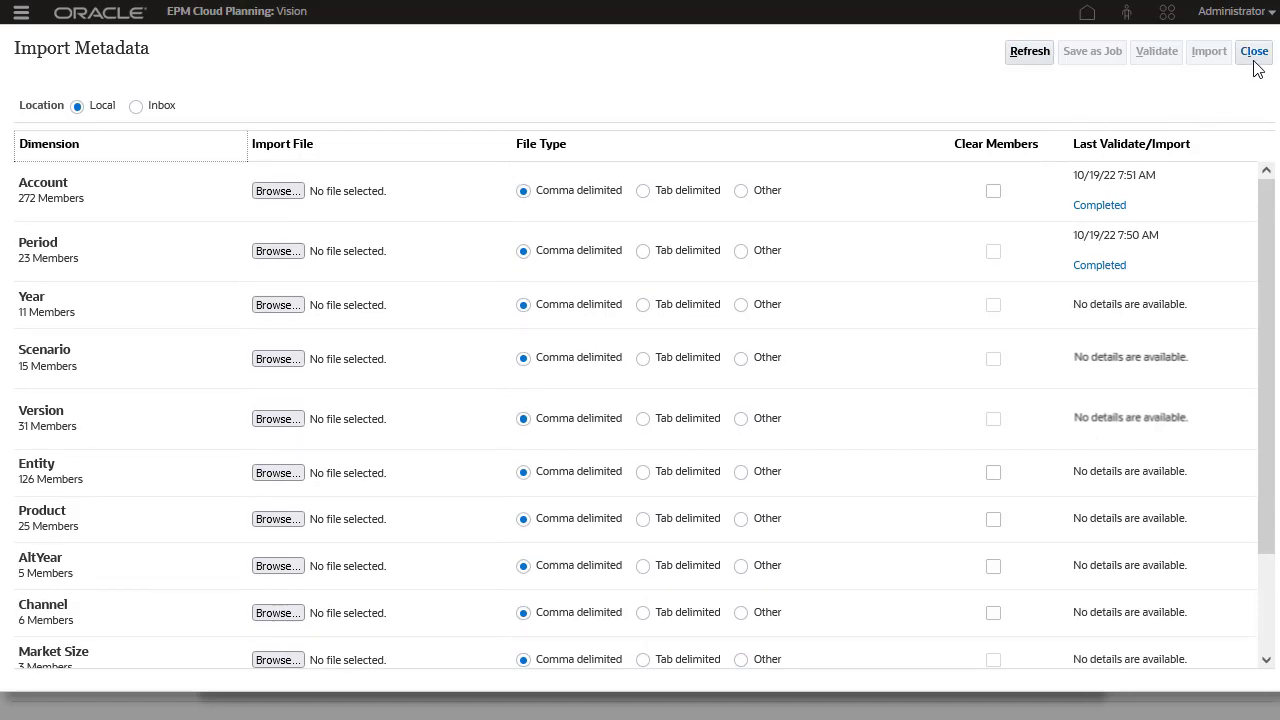
left_click(1254, 54)
left_click(1052, 63)
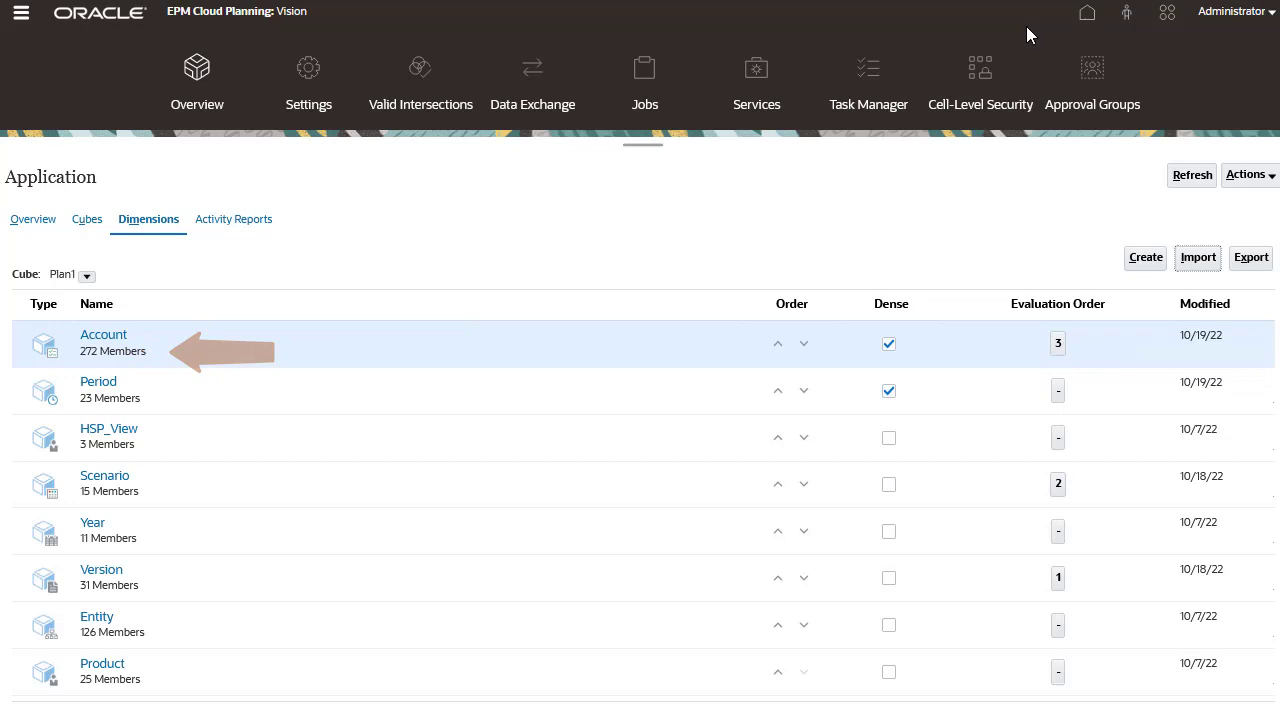
Open the Inbox/Outbox Explorer and look into the ExportedMetadataFile folder
left_click(1270, 178)
left_click(1230, 340)
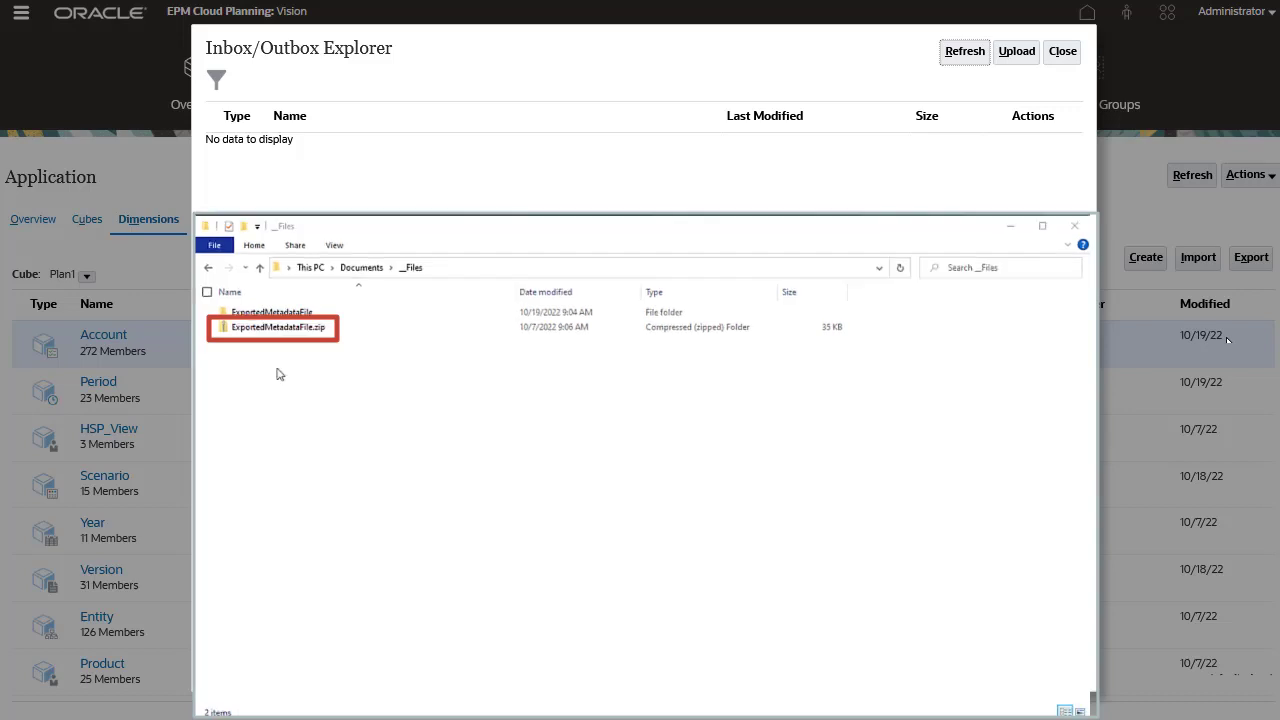
double_click(285, 328)
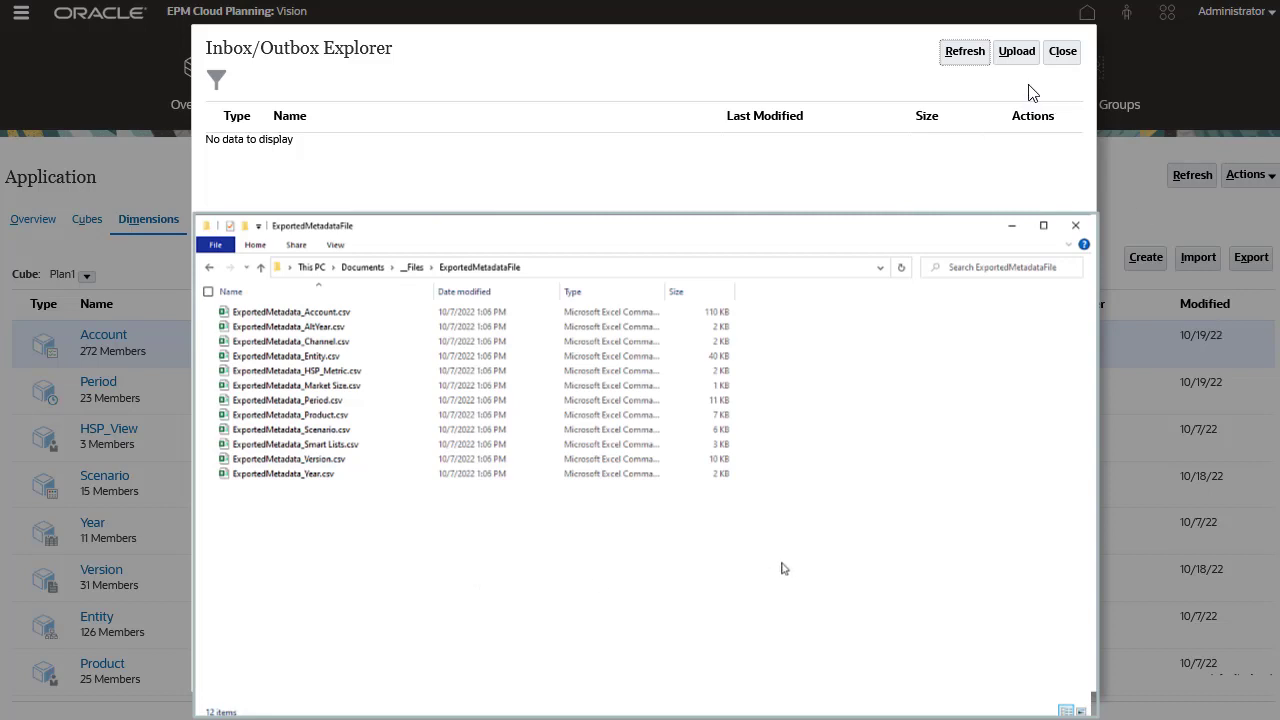
Upload ExportedMetadataFile.zip to the inbox and refresh to show the extracted CSVs
left_click(1014, 61)
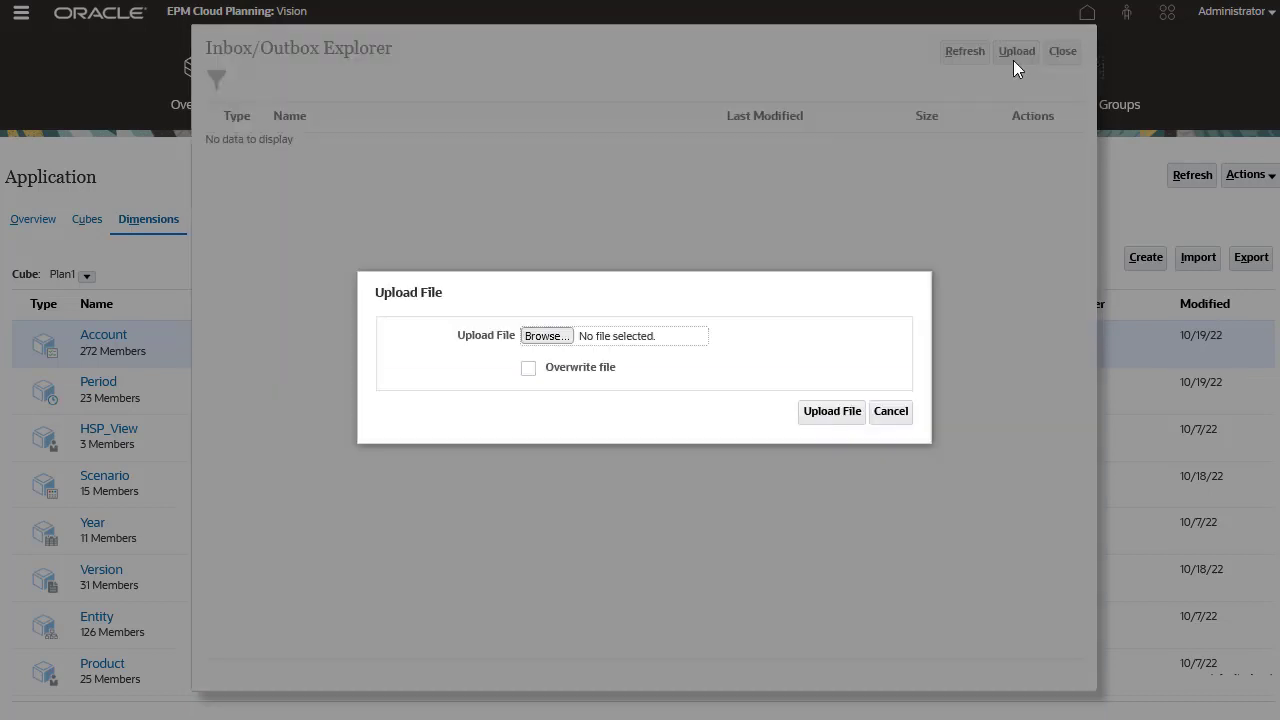
left_click(547, 336)
left_click(445, 214)
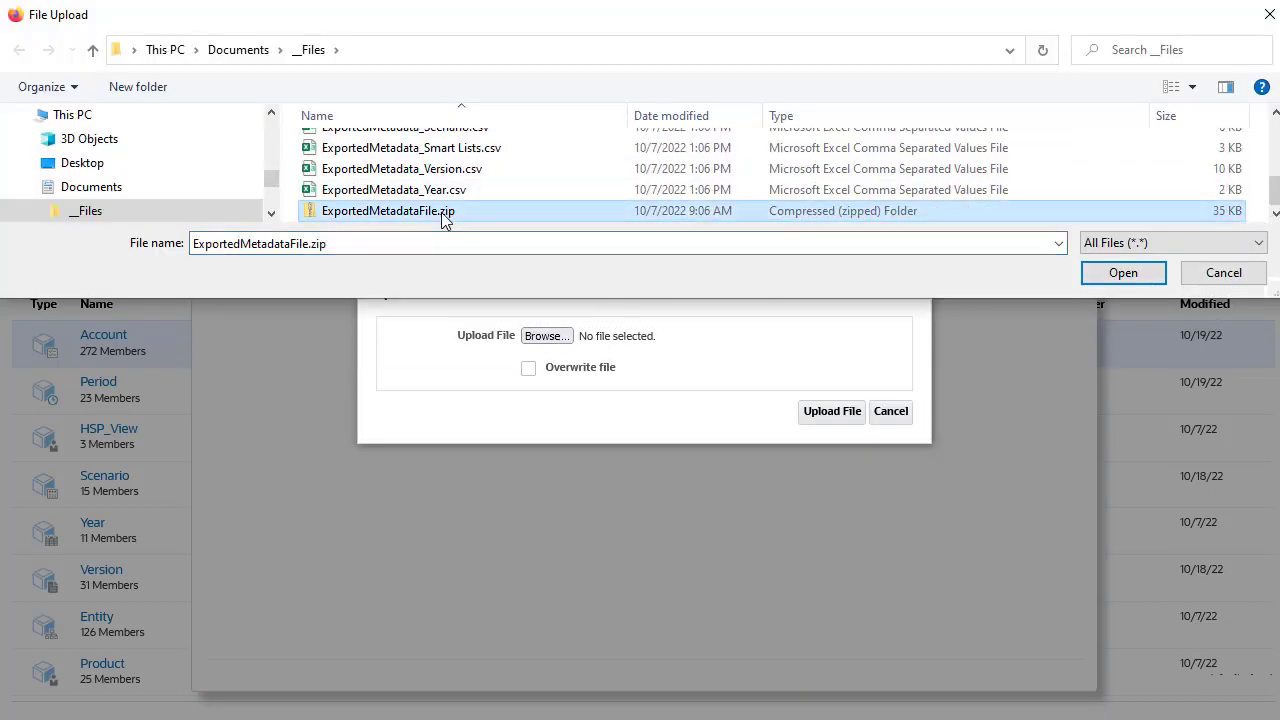
left_click(1108, 275)
left_click(832, 411)
left_click(716, 397)
left_click(965, 51)
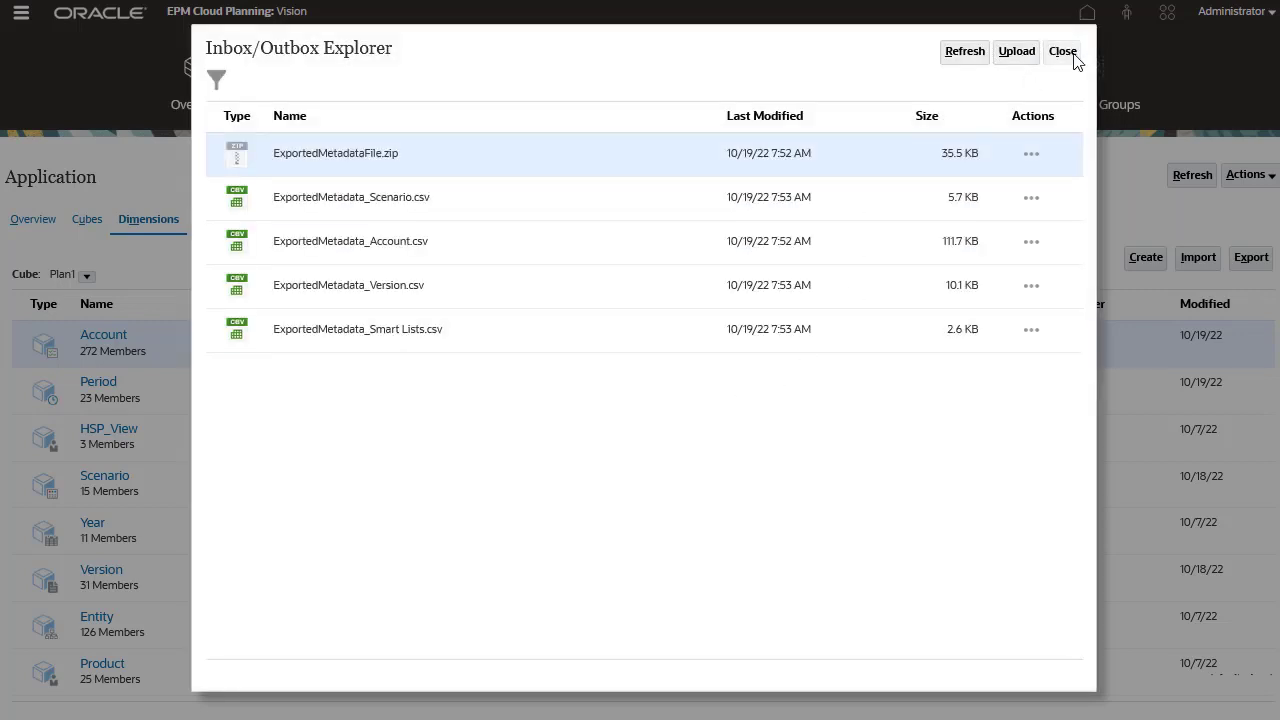
left_click(1063, 51)
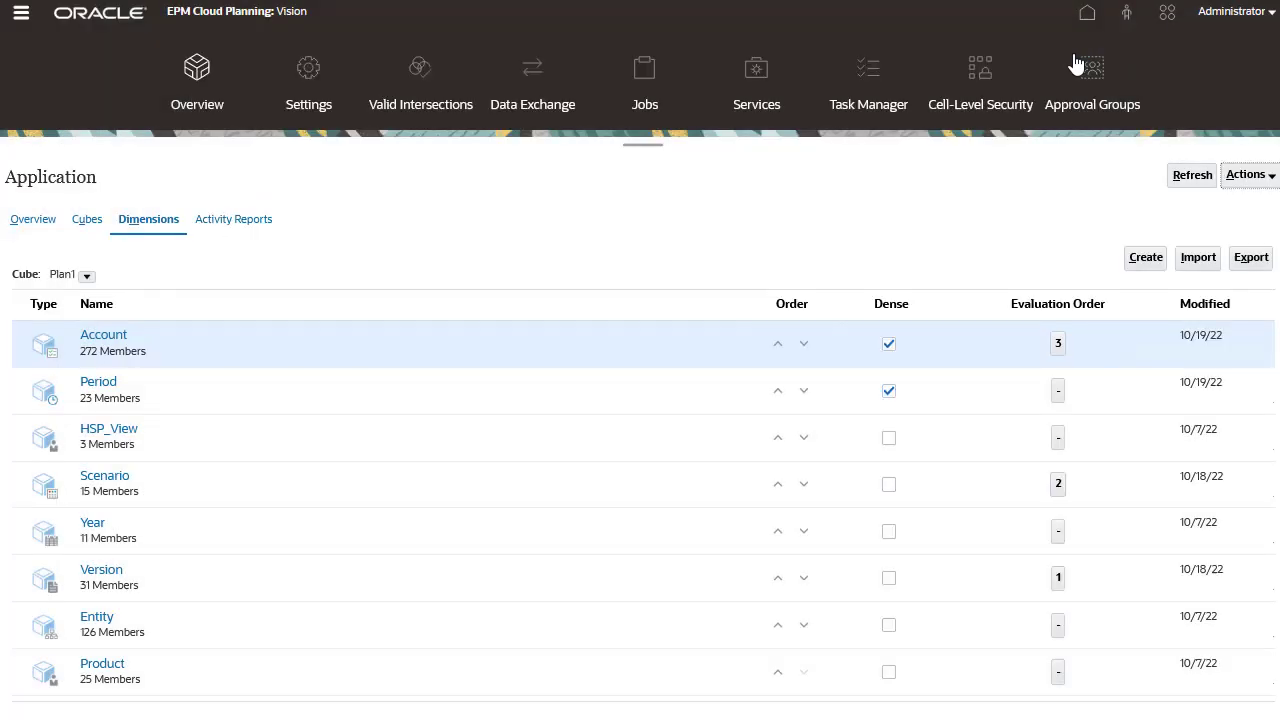
Create a new metadata import with the location set to Inbox
left_click(1200, 258)
left_click(950, 62)
left_click(136, 106)
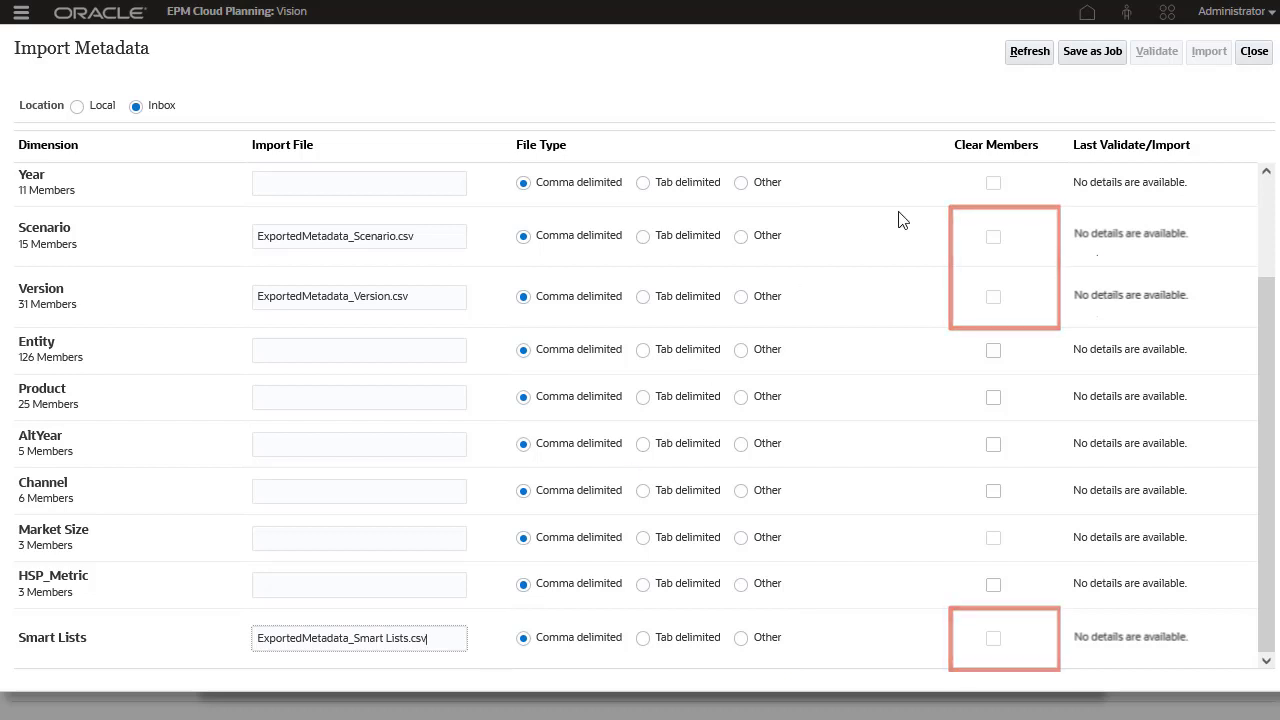
Save it as job 'Import Metadata 101922' with error file Metadata_ImportError and database refresh
left_click(1097, 52)
type("Import Metadata 101922")
left_click(530, 388)
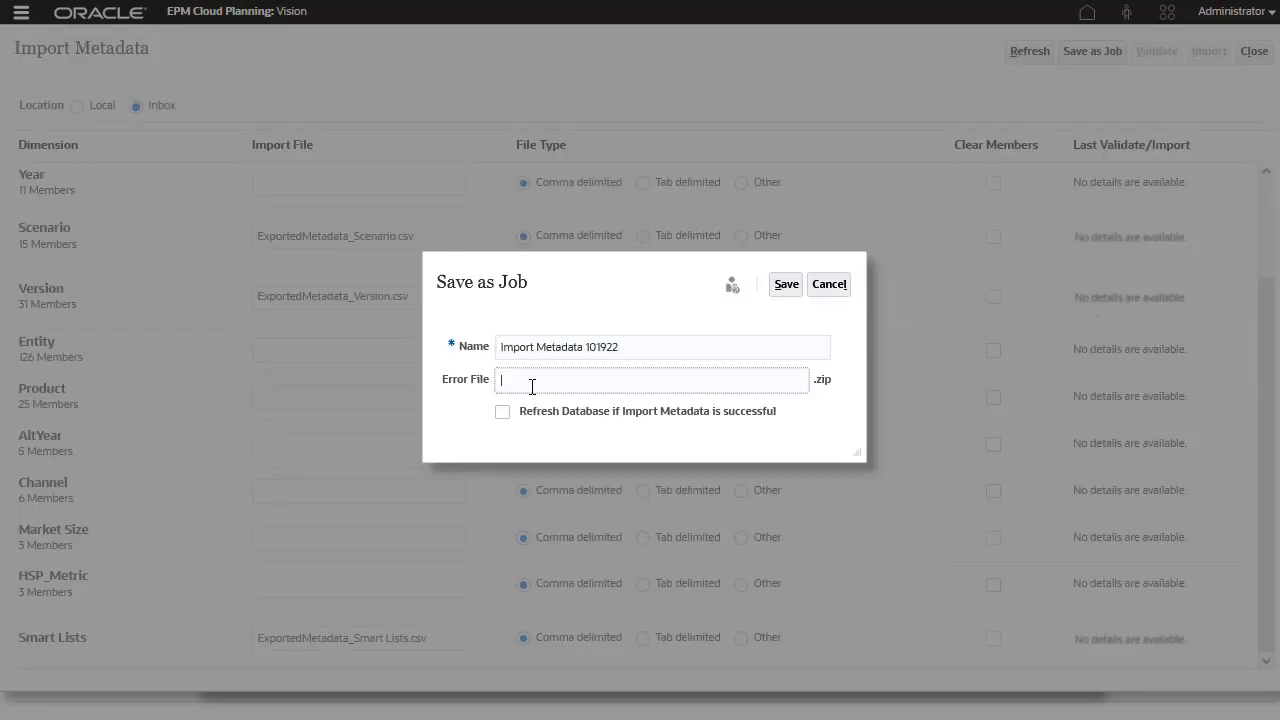
type("Metadata_ImportError")
left_click(523, 414)
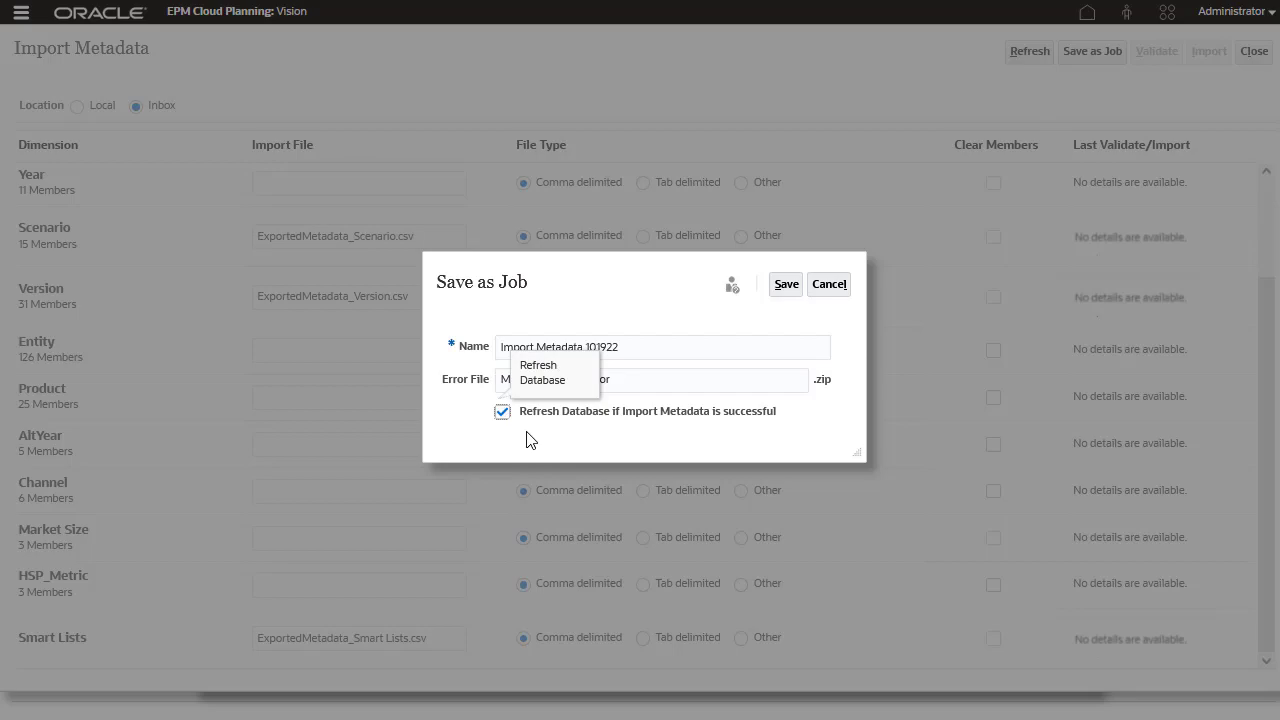
left_click(786, 284)
left_click(683, 214)
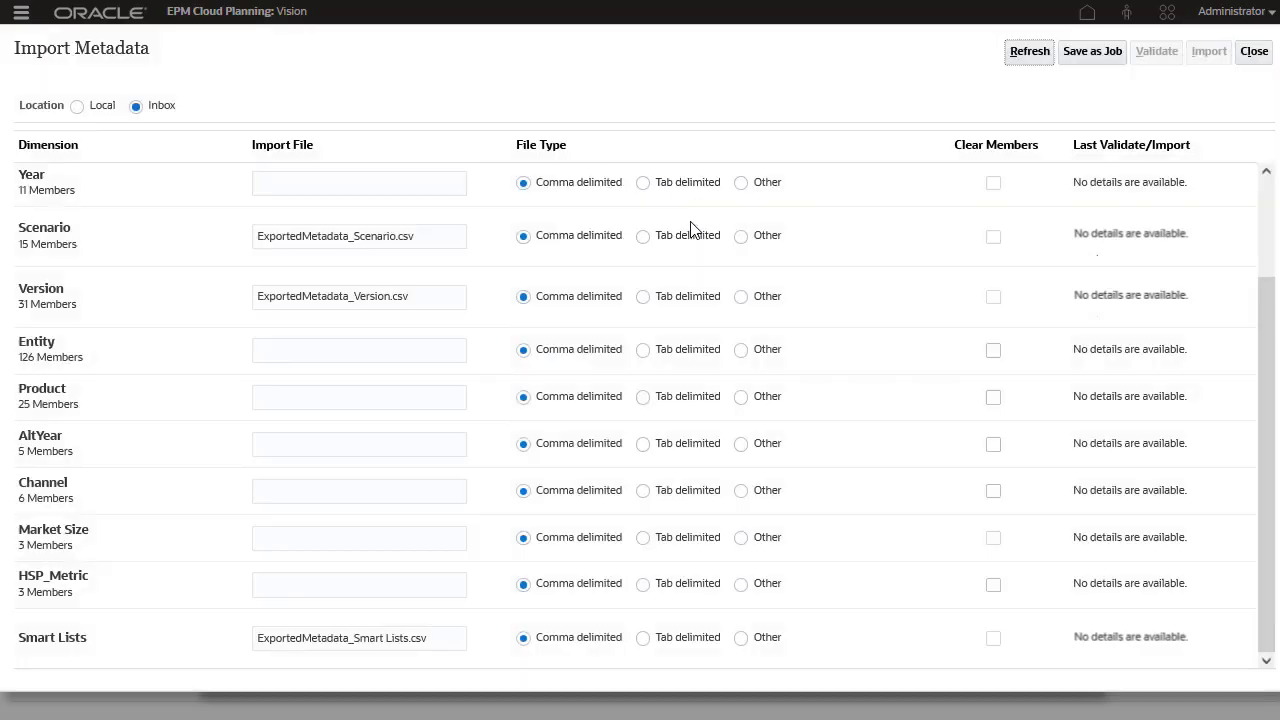
left_click(1254, 51)
On the Jobs page, schedule an Import Metadata job set to Run Now
left_click(1058, 62)
left_click(645, 80)
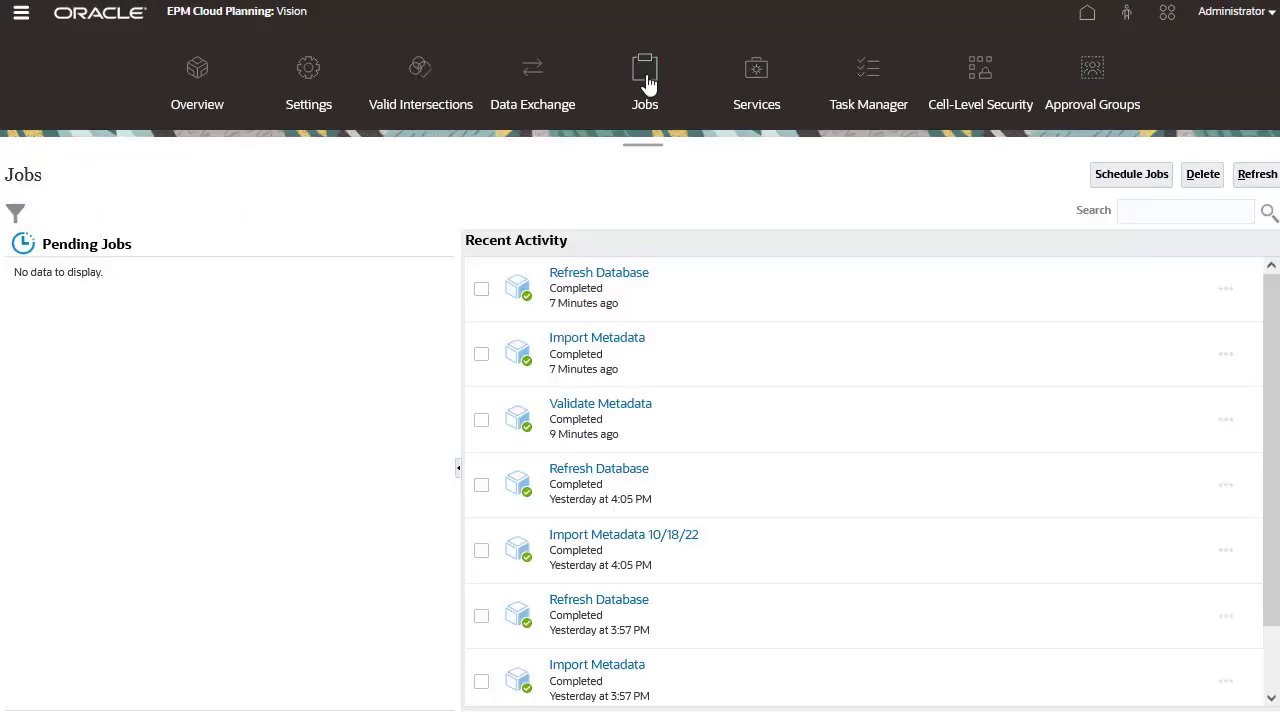
left_click(1140, 176)
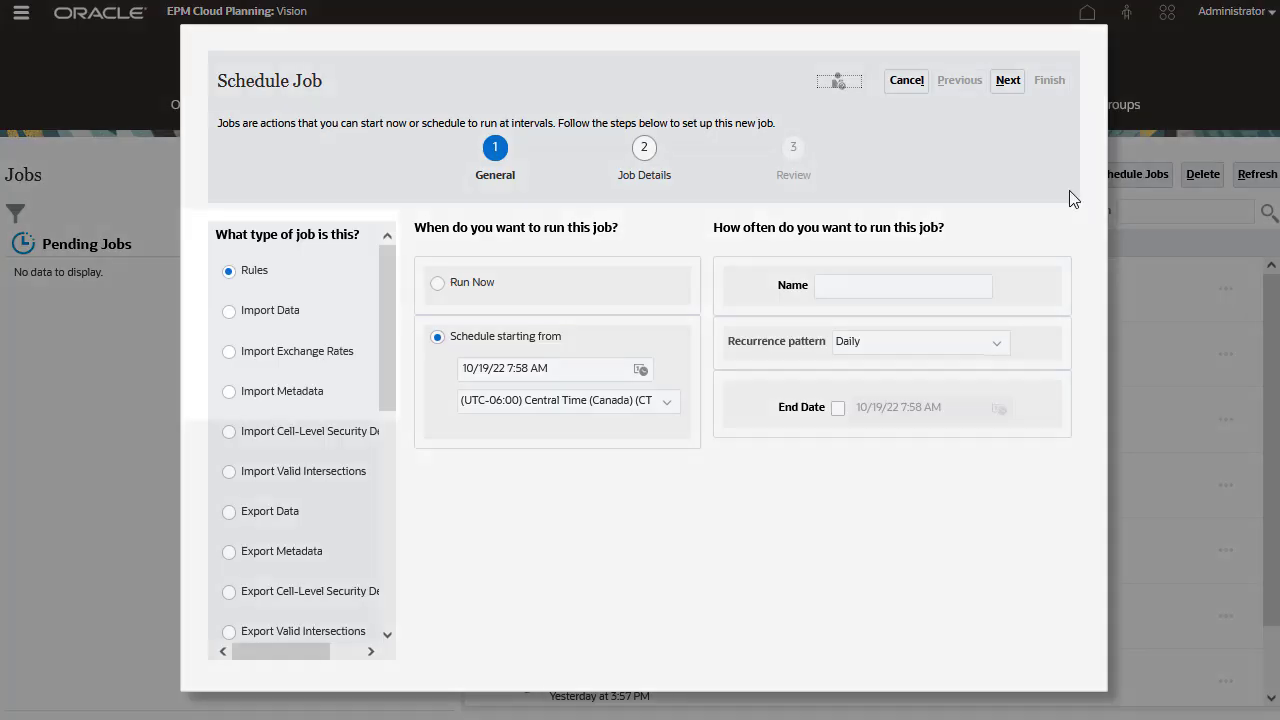
left_click(230, 392)
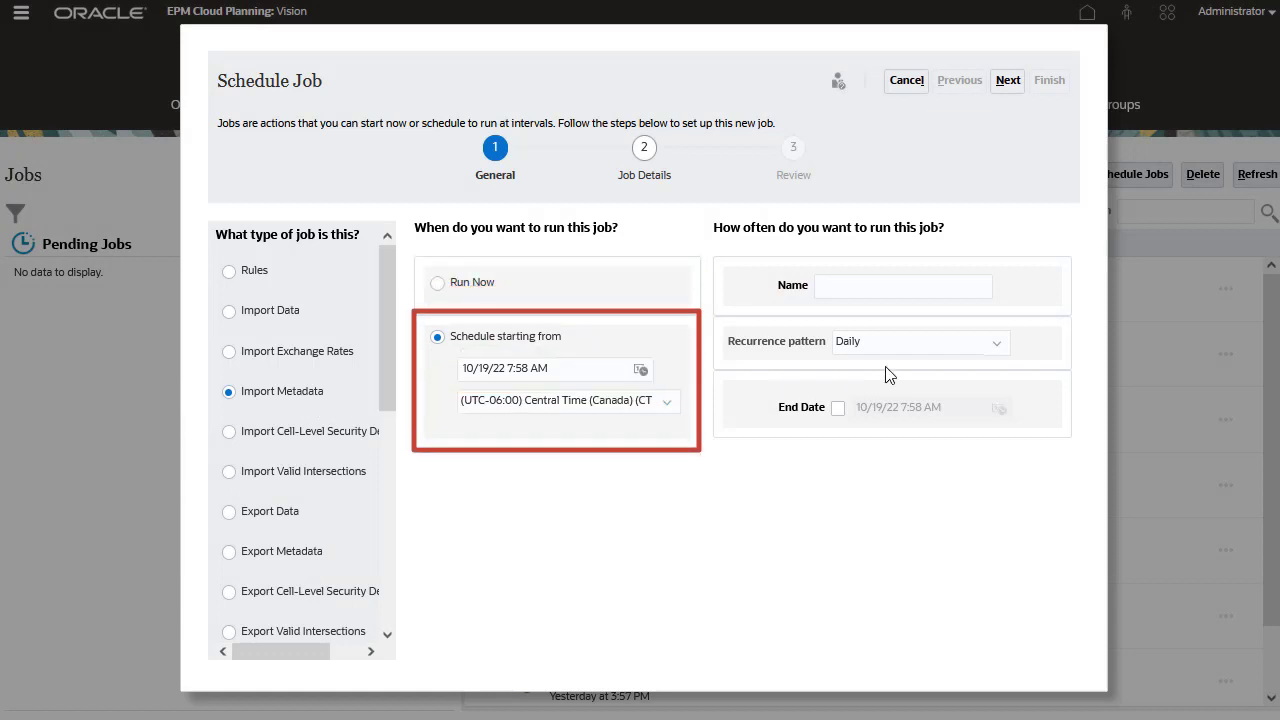
left_click(1000, 348)
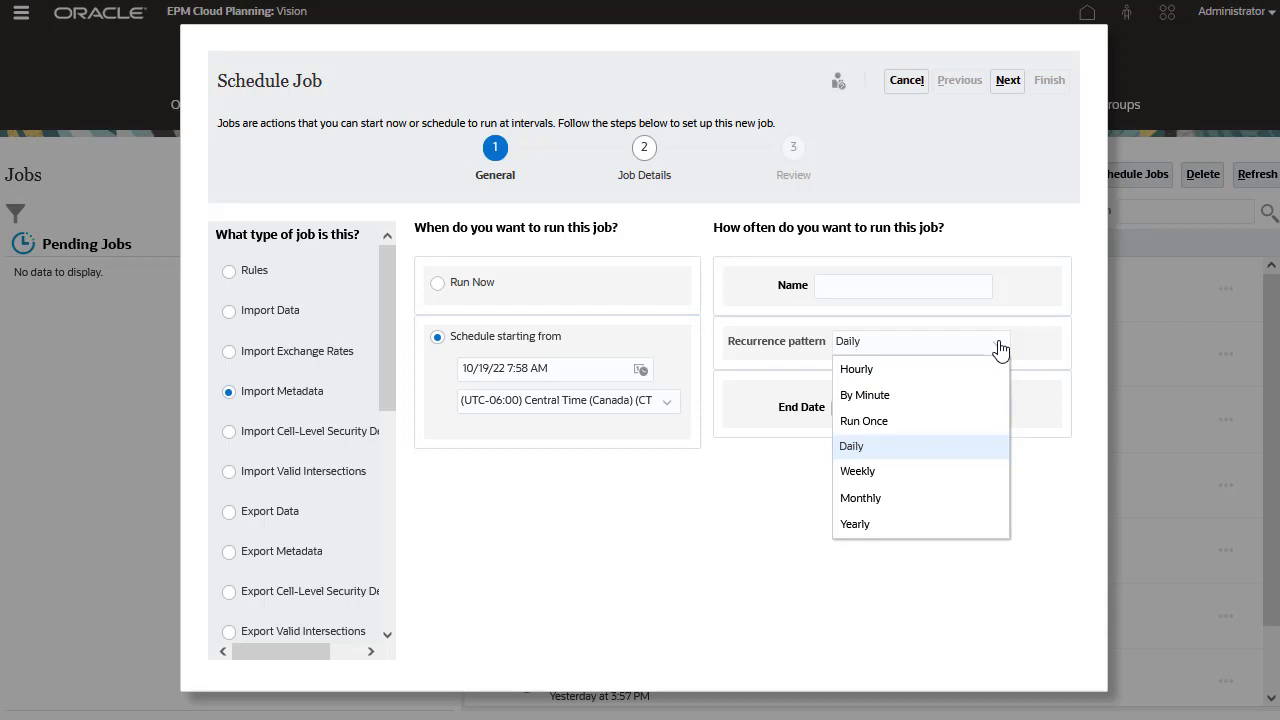
left_click(1000, 348)
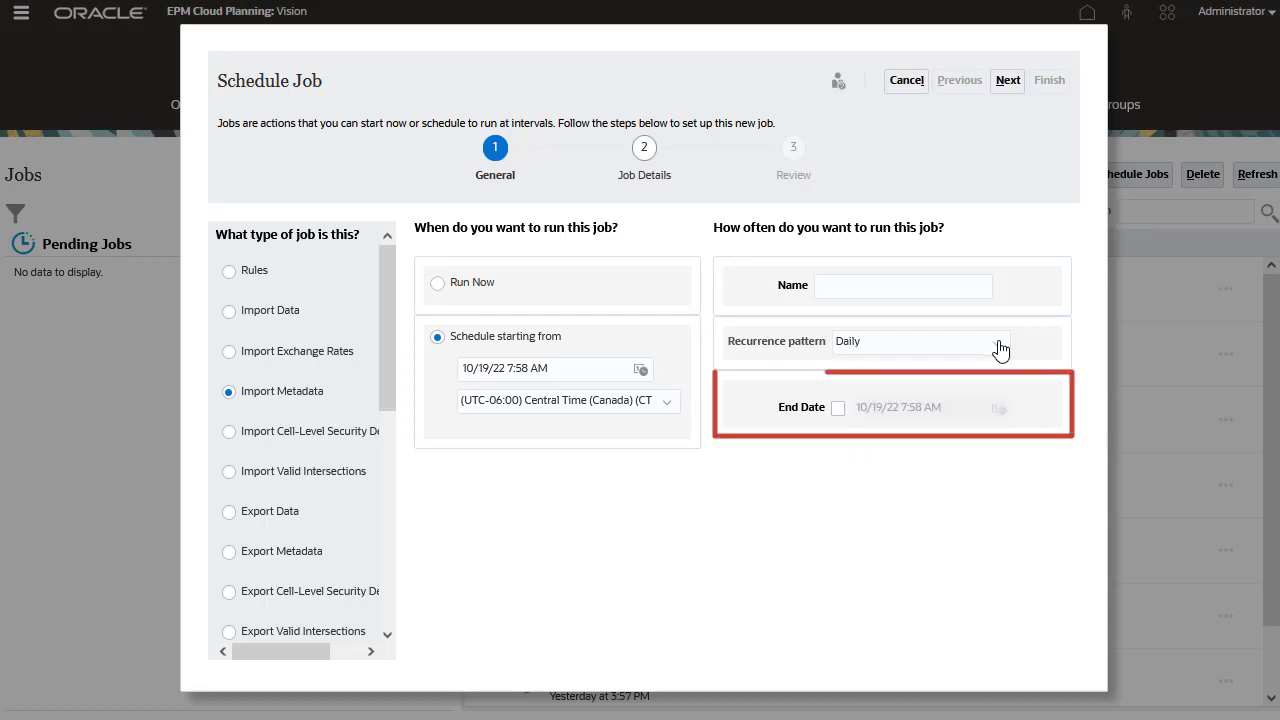
left_click(438, 284)
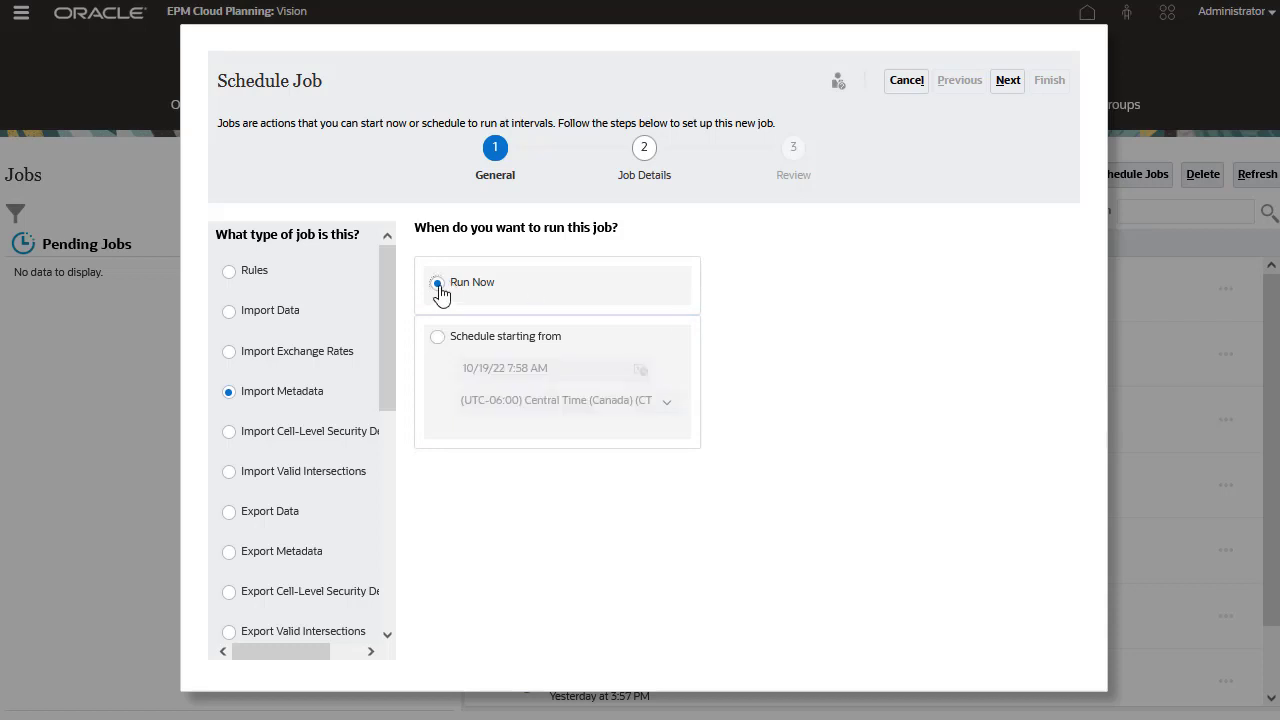
Select the Import Metadata 101922 job and finish submitting it
left_click(1007, 82)
left_click(330, 381)
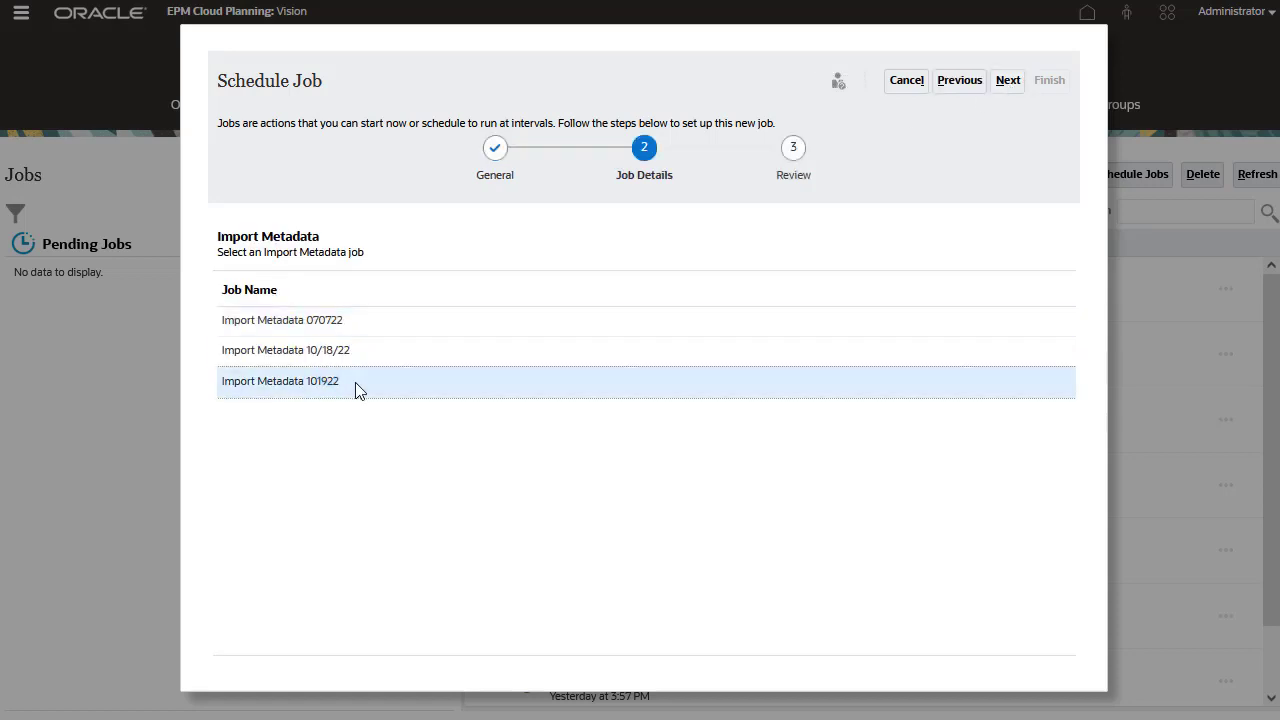
left_click(1007, 82)
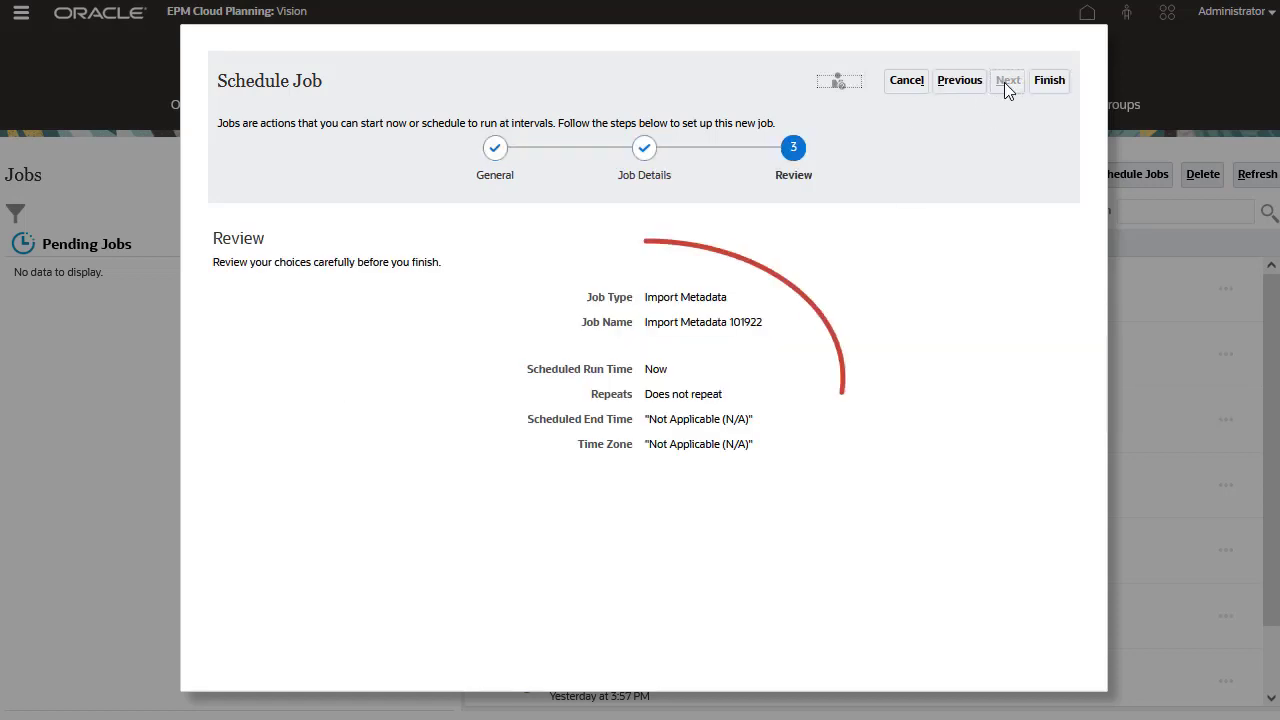
left_click(1050, 82)
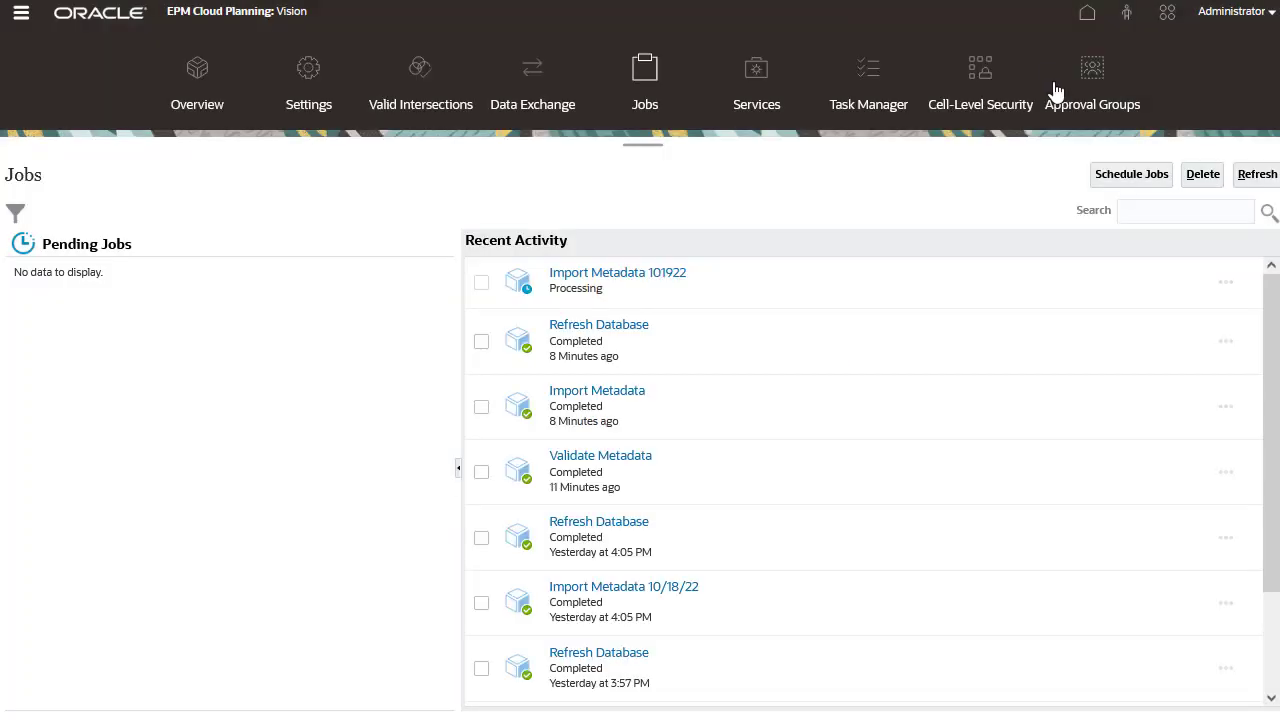
Refresh until Import Metadata 101922 and Refresh Database complete, review details, return to Dimensions
left_click(1266, 179)
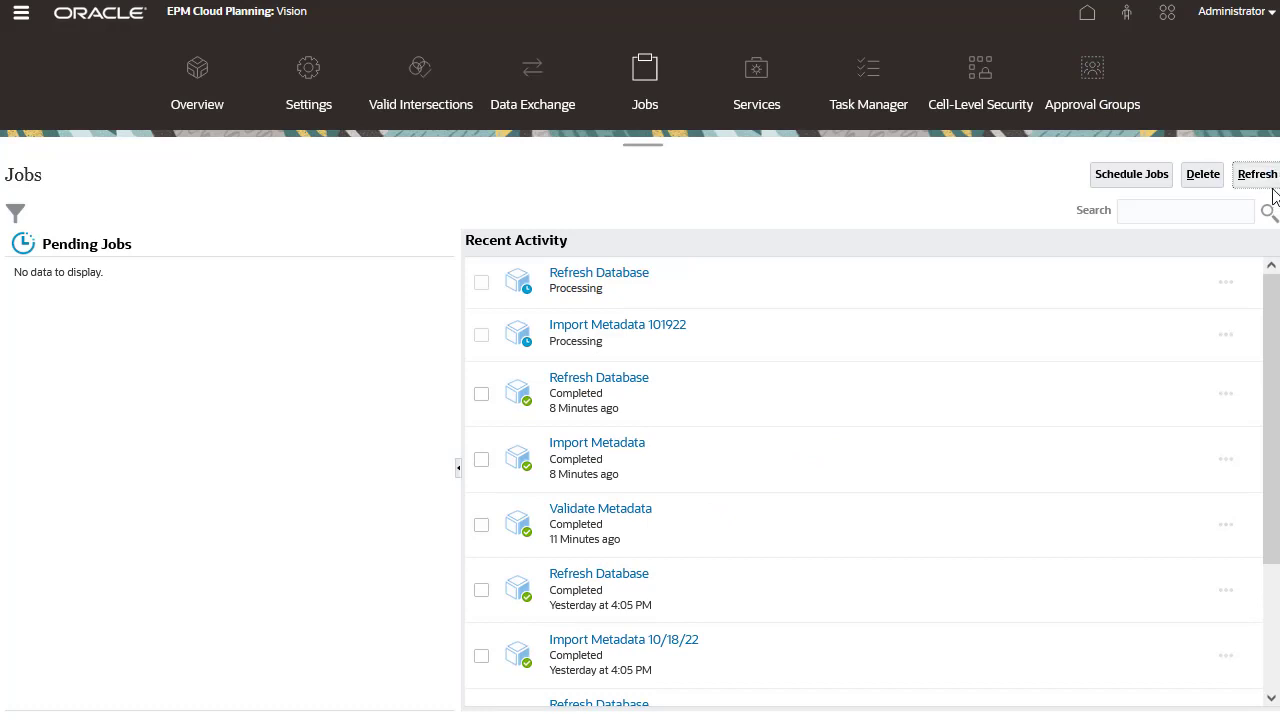
left_click(1268, 182)
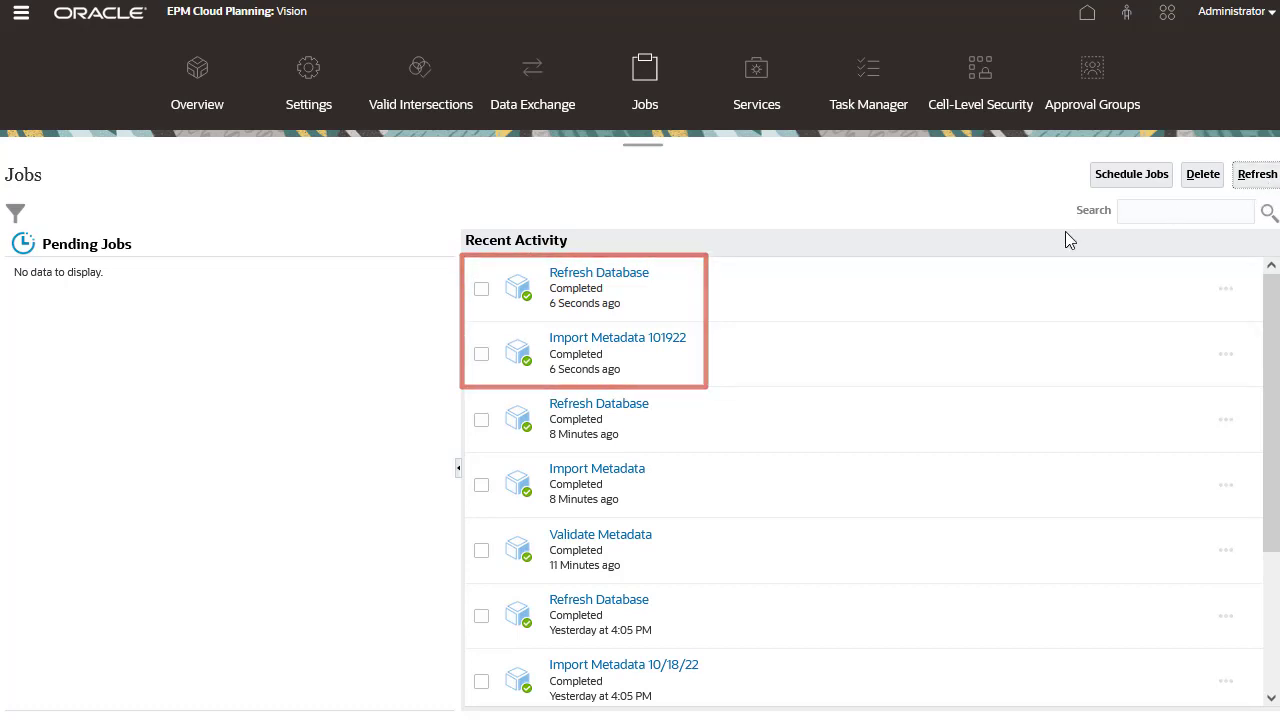
left_click(662, 340)
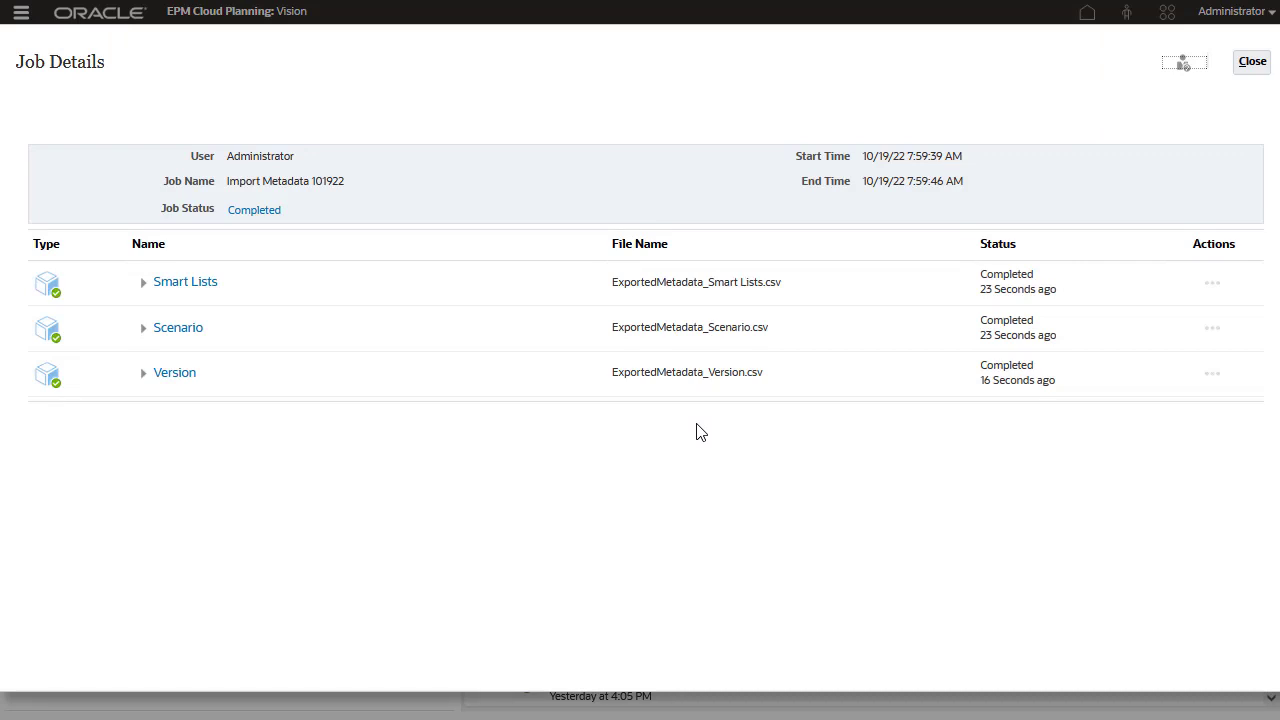
left_click(1250, 64)
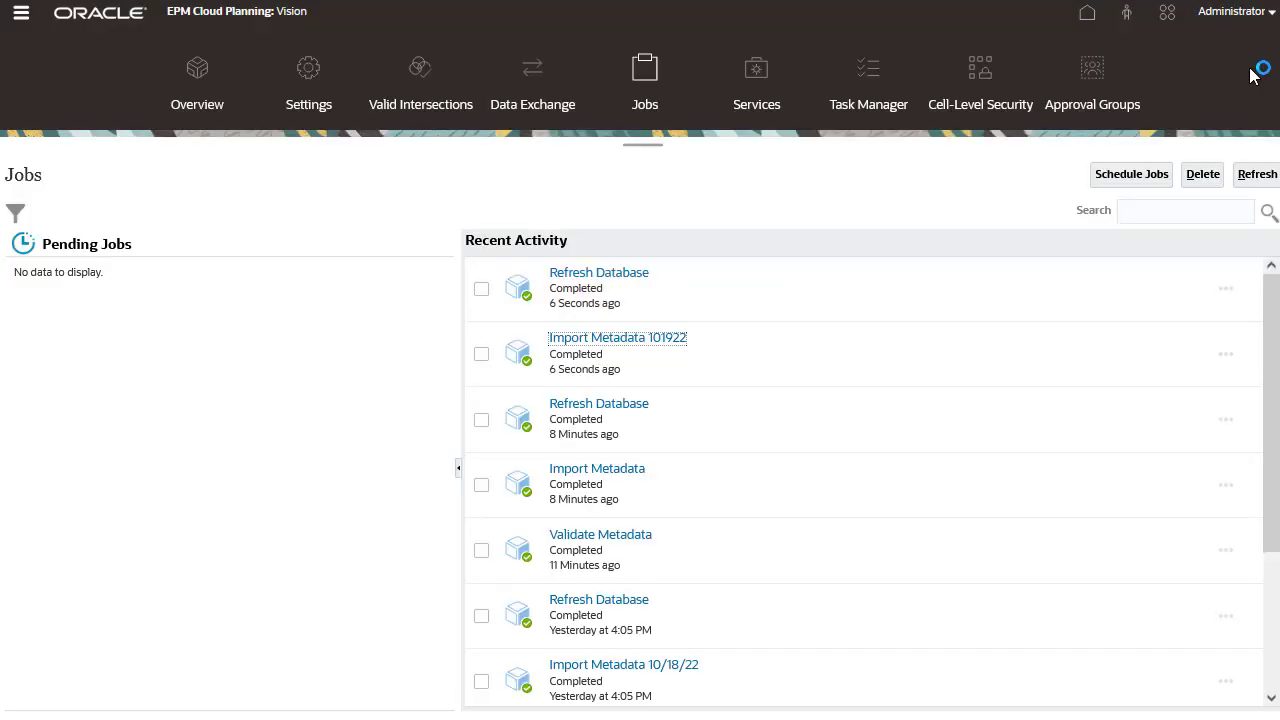
left_click(198, 95)
left_click(160, 222)
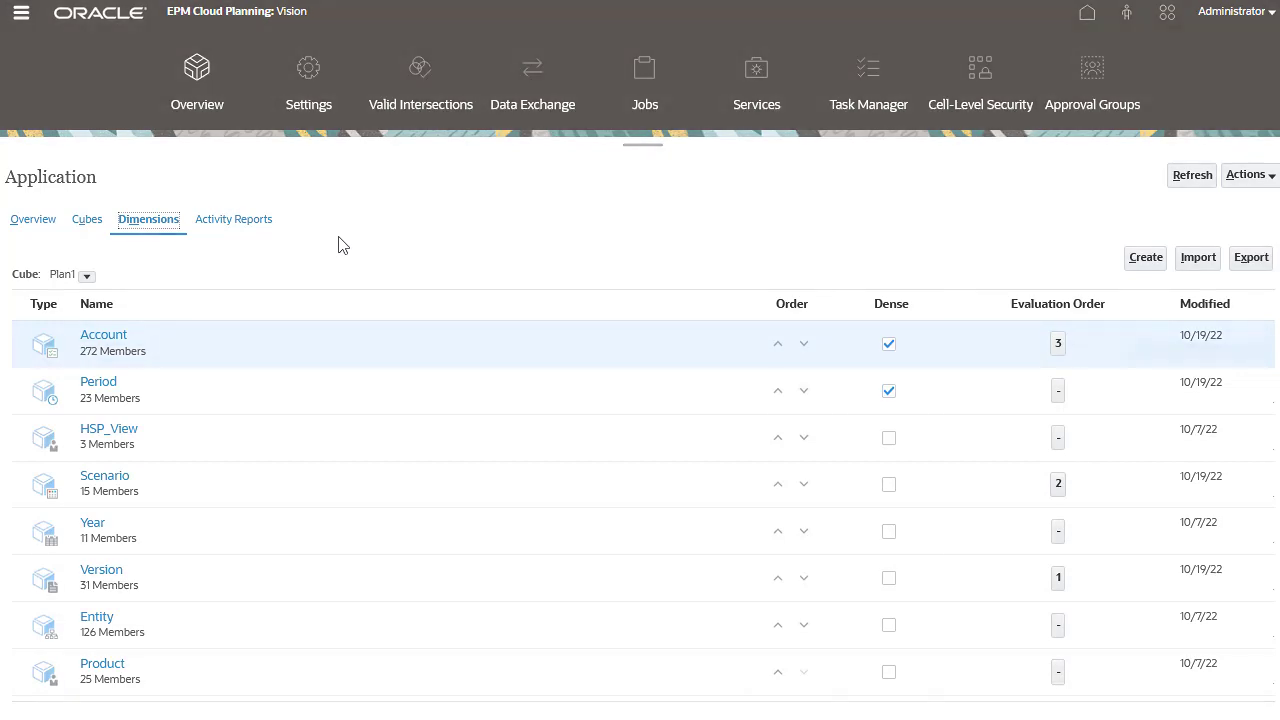